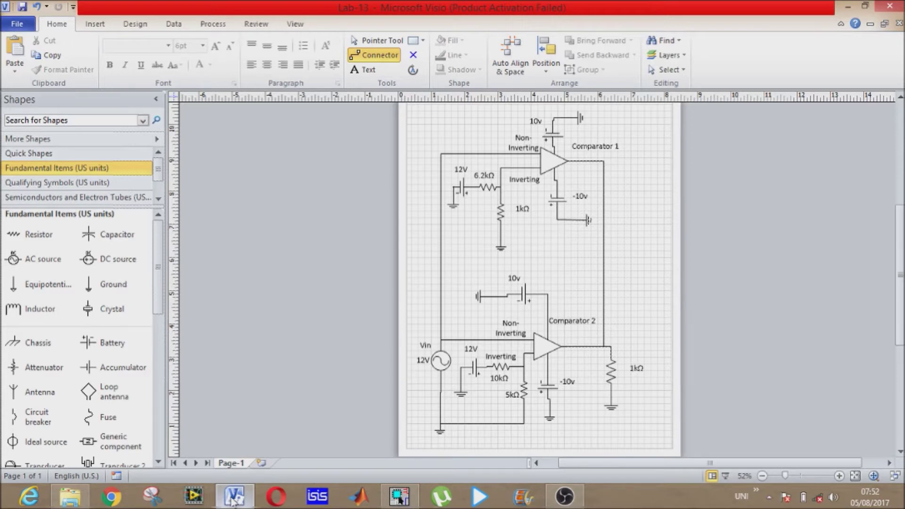
Switch to the OrCAD Capture uA741 window-comparator schematic and run the PSpice simulation
{"action": "left_click", "coordinate": [404, 499]}
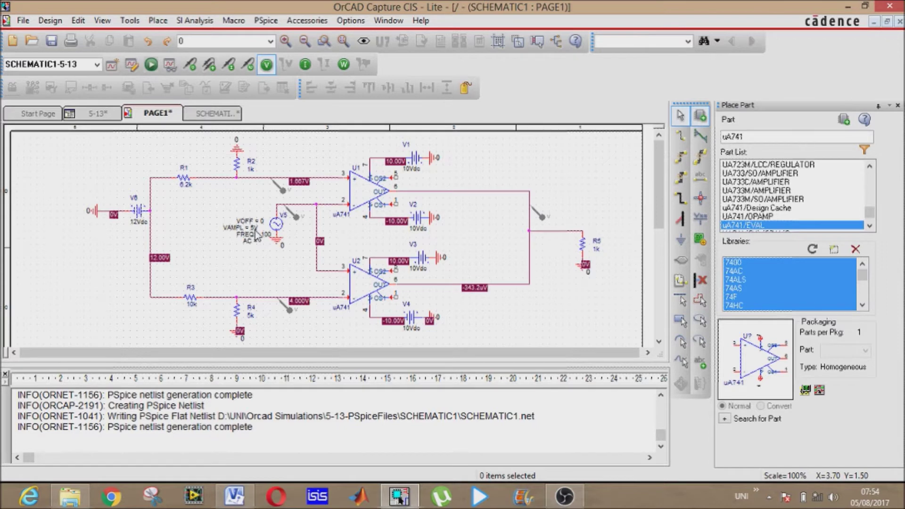
{"action": "left_click", "coordinate": [151, 65]}
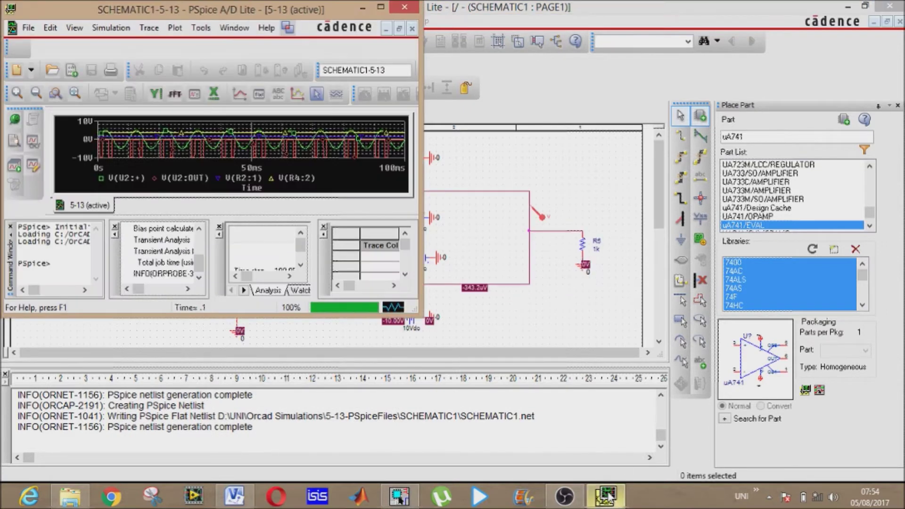
Inspect the waveforms full-screen: ±5 V sine at V(U2:+), output pulsing 0 to −9.5 V
{"action": "left_click", "coordinate": [381, 8]}
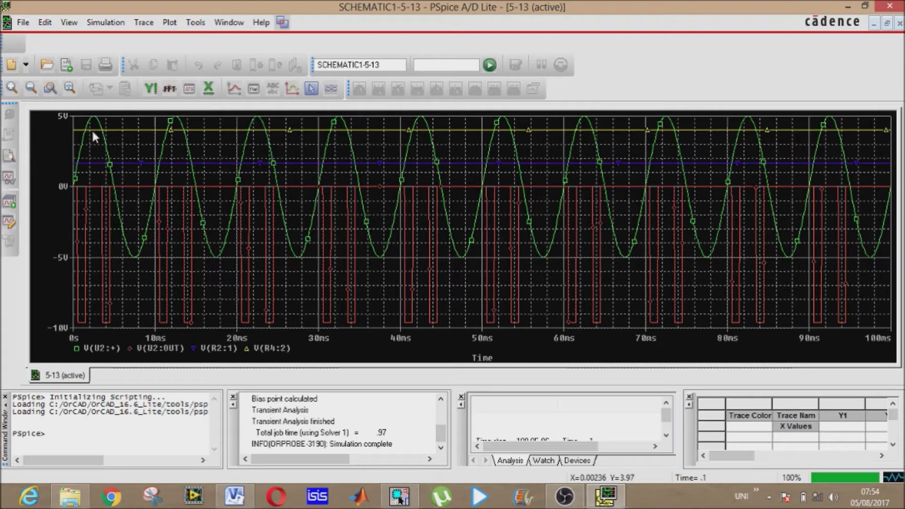
{"action": "left_click", "coordinate": [845, 7]}
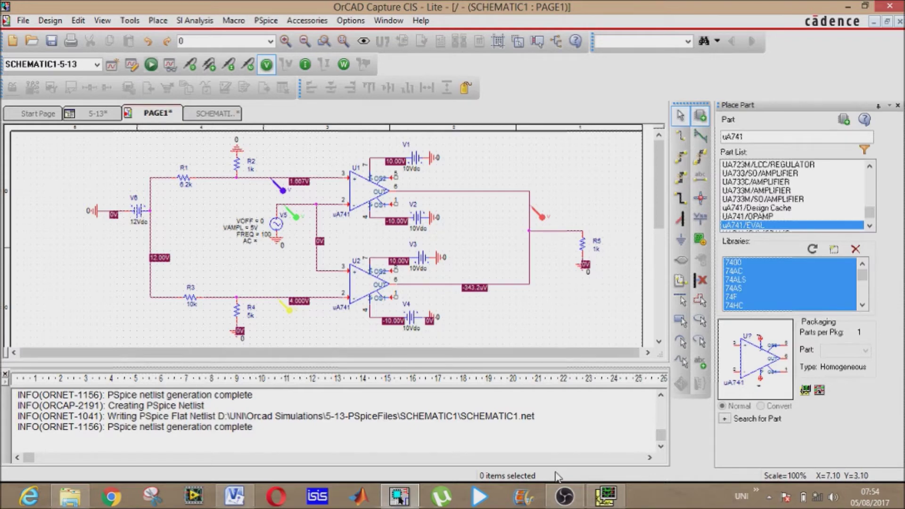
{"action": "left_click", "coordinate": [597, 499]}
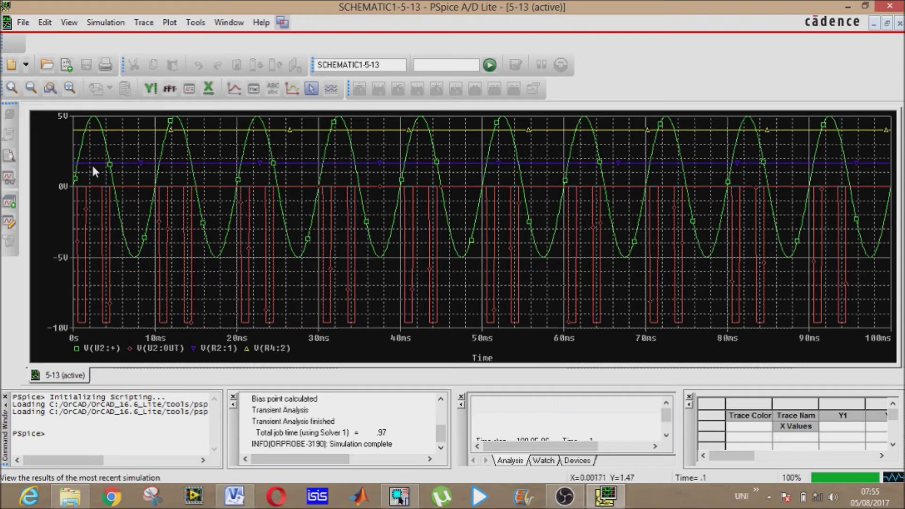
{"action": "left_click", "coordinate": [848, 6]}
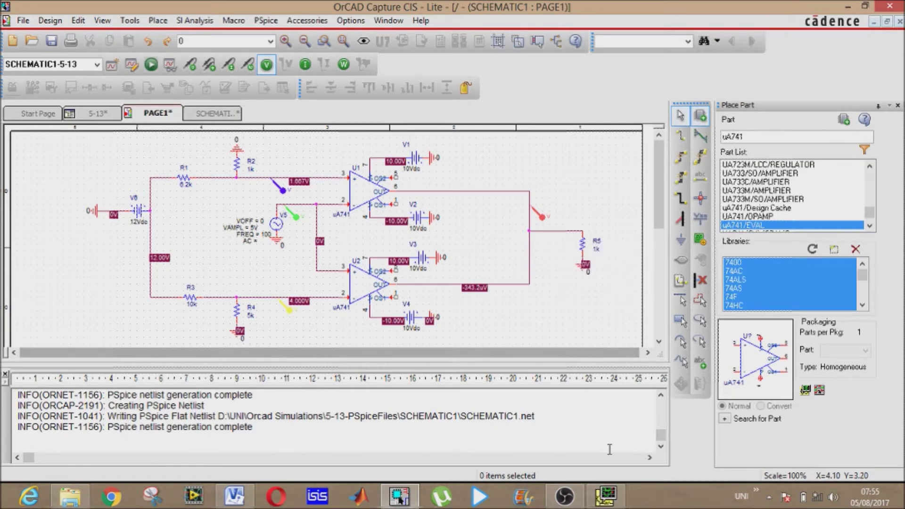
{"action": "left_click", "coordinate": [608, 498]}
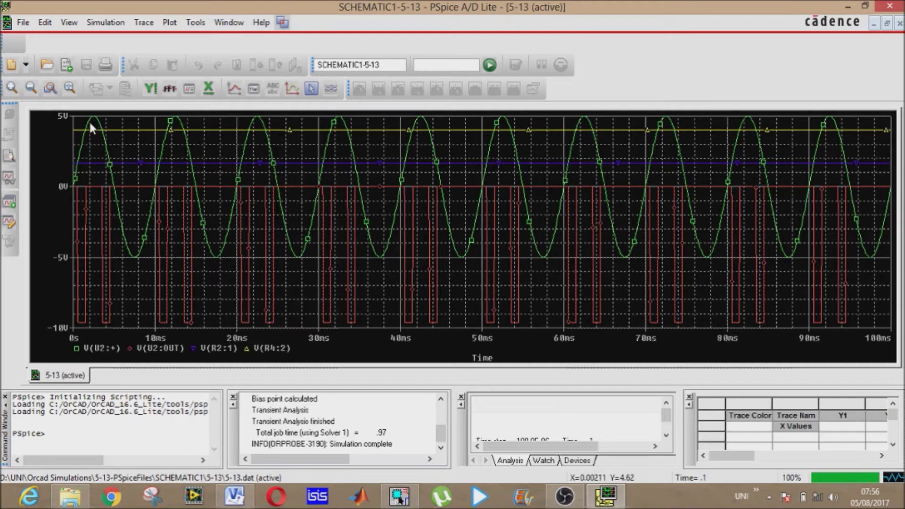
{"action": "left_click", "coordinate": [843, 7]}
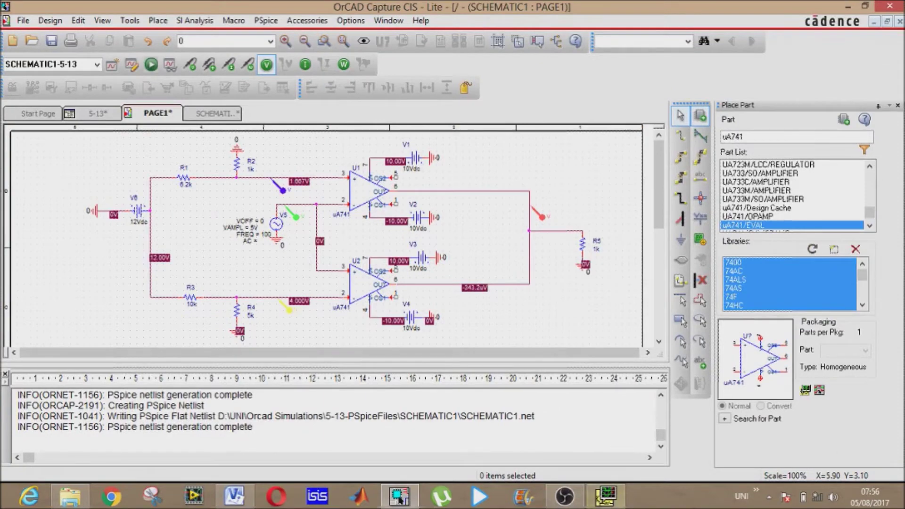
{"action": "left_click", "coordinate": [606, 496]}
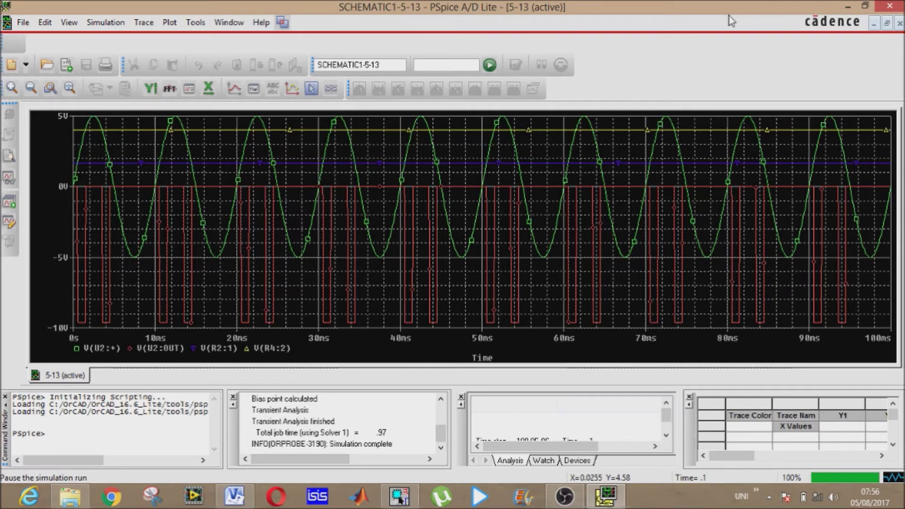
{"action": "left_click", "coordinate": [847, 6]}
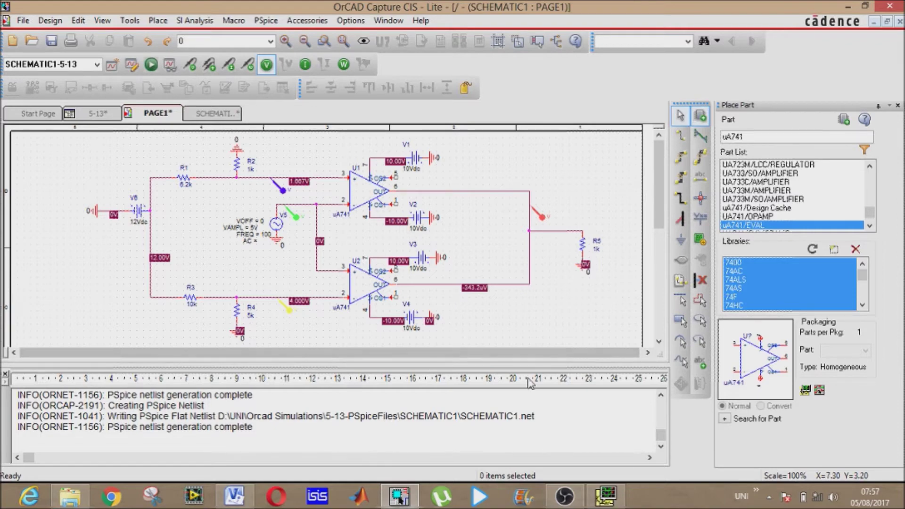
{"action": "left_click", "coordinate": [606, 495]}
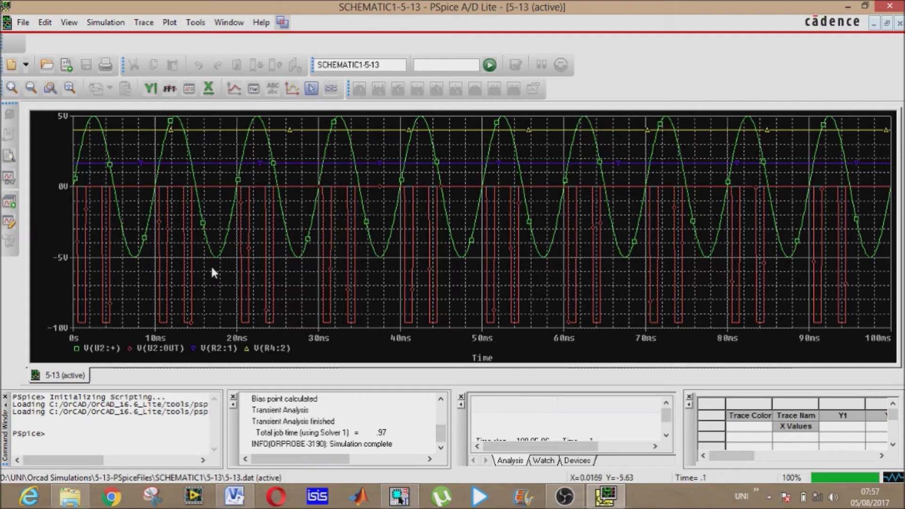
{"action": "left_click", "coordinate": [845, 7]}
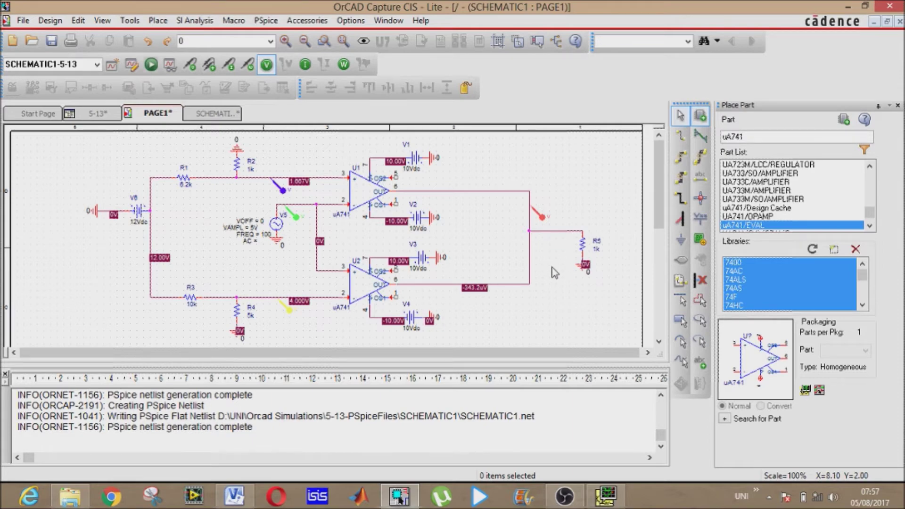
{"action": "left_click", "coordinate": [606, 495]}
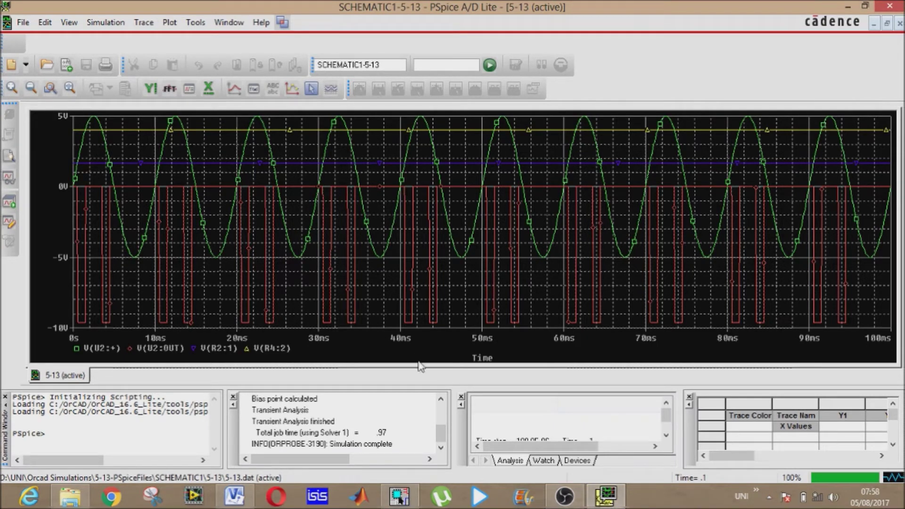
{"action": "left_click", "coordinate": [605, 497]}
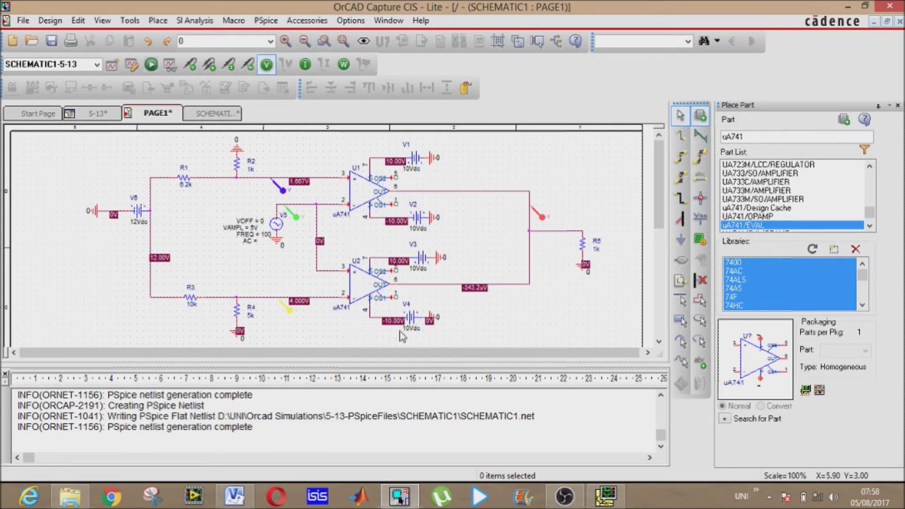
{"action": "left_click", "coordinate": [23, 20]}
Create analog project SAN from a blank project and add the simulation profile SAN
{"action": "mouse_move", "coordinate": [56, 36]}
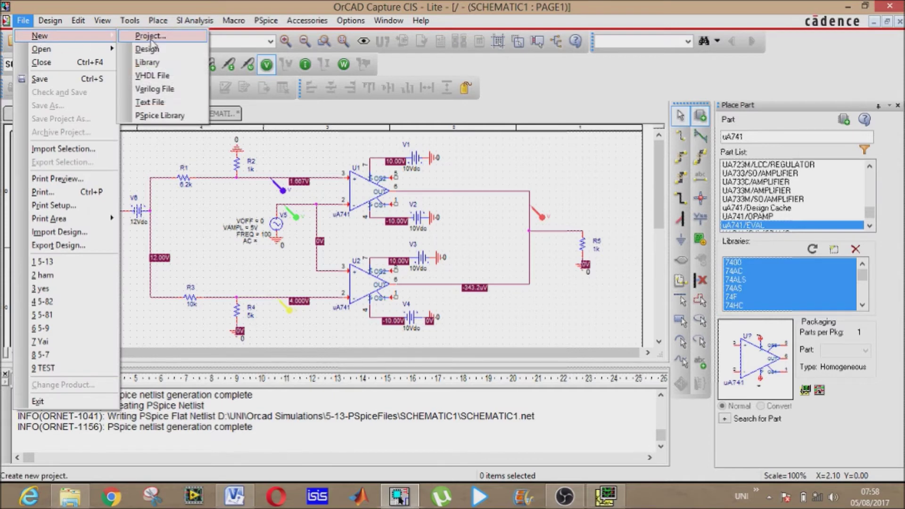
{"action": "left_click", "coordinate": [150, 36]}
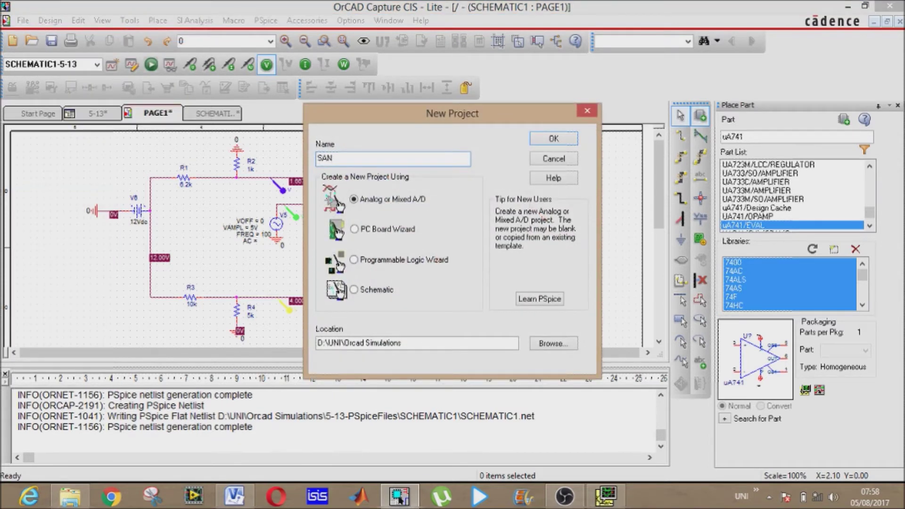
{"action": "left_click", "coordinate": [555, 144]}
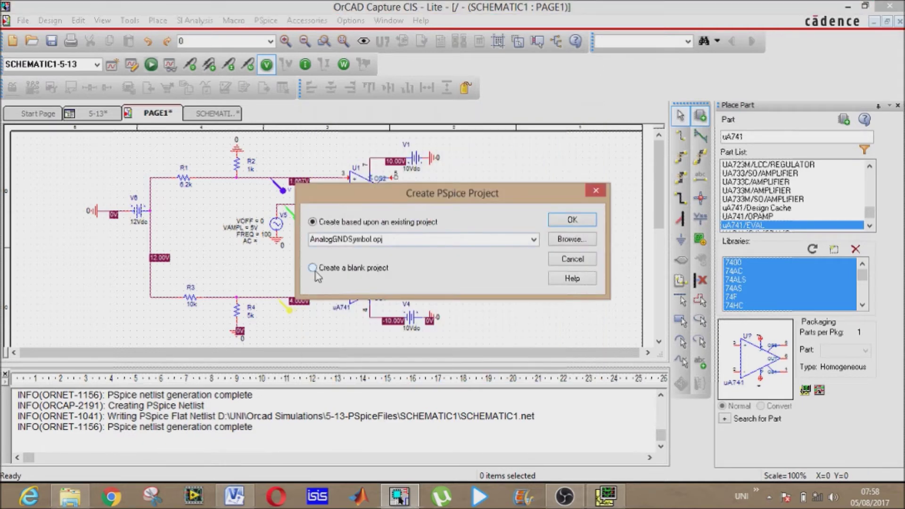
{"action": "left_click", "coordinate": [313, 268]}
{"action": "left_click", "coordinate": [567, 222]}
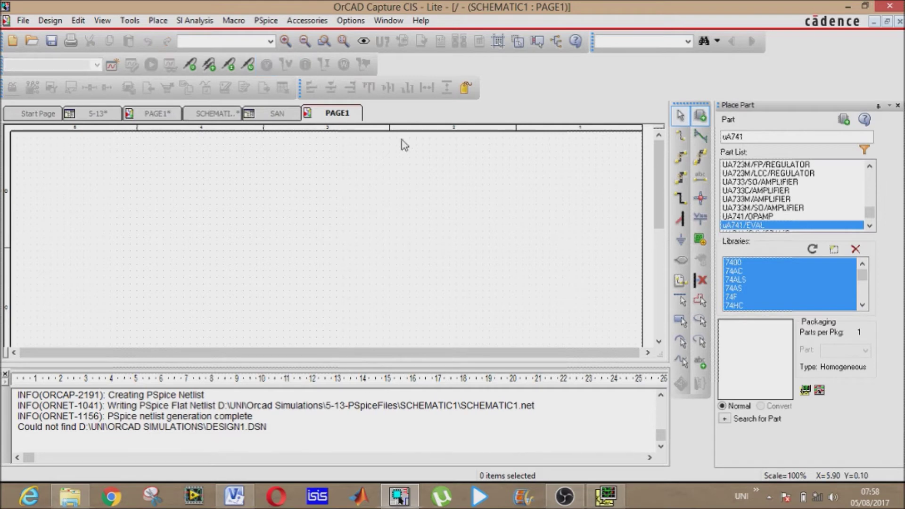
{"action": "left_click", "coordinate": [115, 68]}
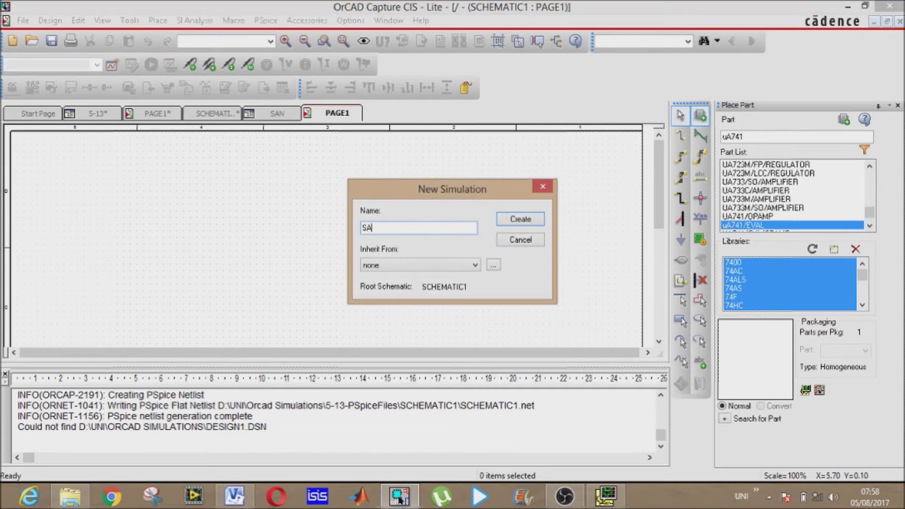
{"action": "left_click", "coordinate": [520, 220]}
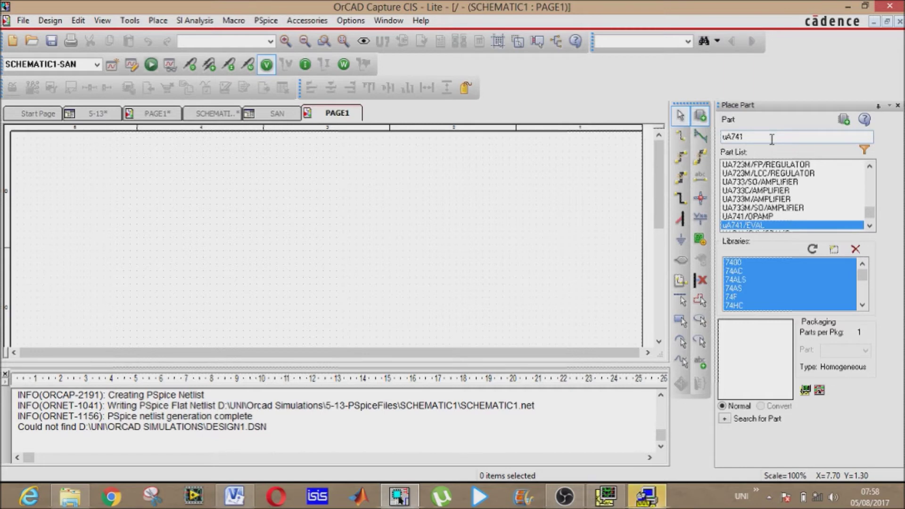
Place a uA741/EVAL op-amp U1 on the schematic page
{"action": "double_click", "coordinate": [747, 215]}
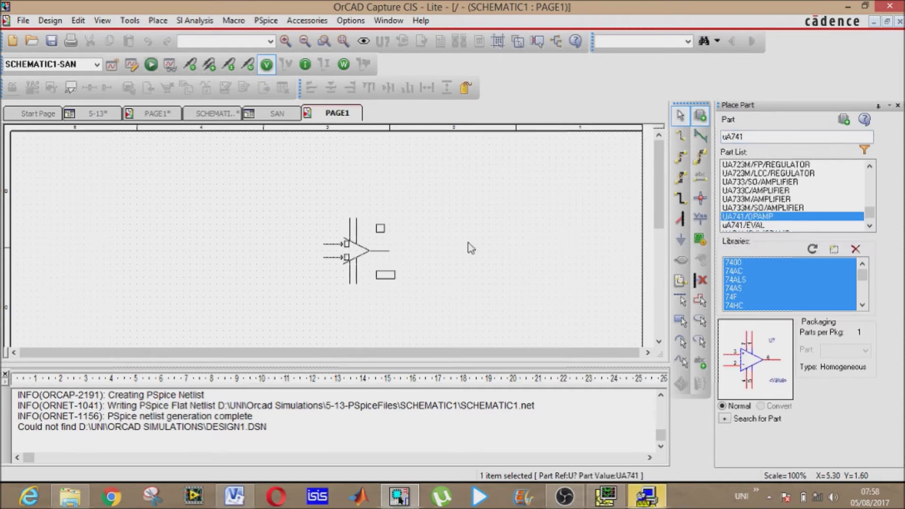
{"action": "double_click", "coordinate": [754, 226]}
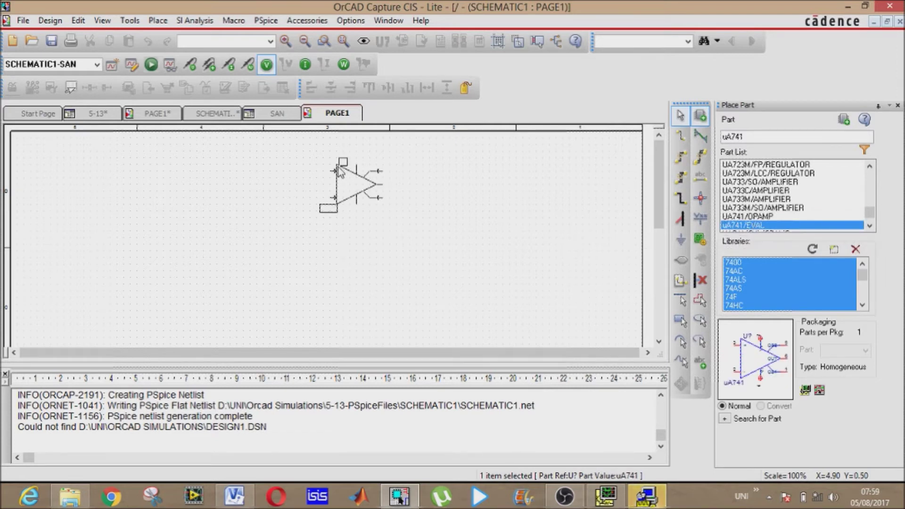
{"action": "left_click", "coordinate": [342, 170]}
{"action": "key", "text": "Escape"}
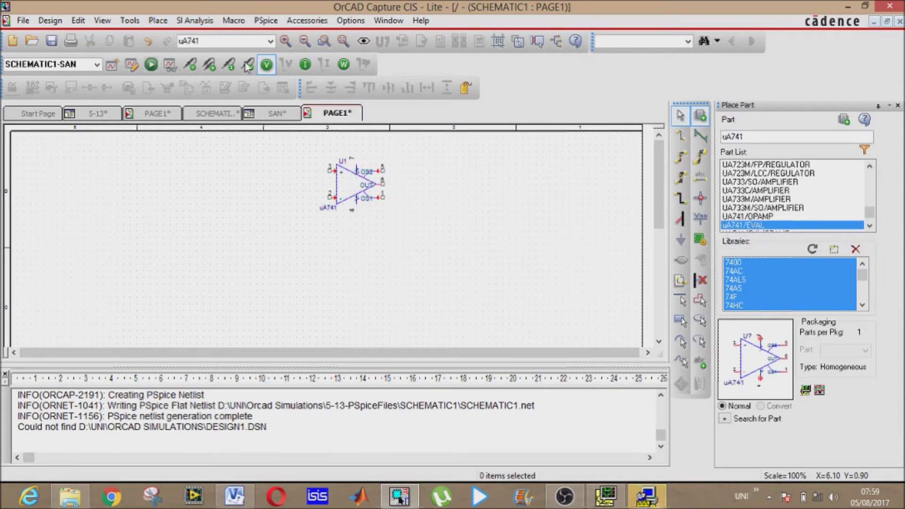
Place two rotated VDC sources, V1 above and V2 below the op-amp
{"action": "left_click", "coordinate": [208, 40]}
{"action": "type", "text": "VD"}
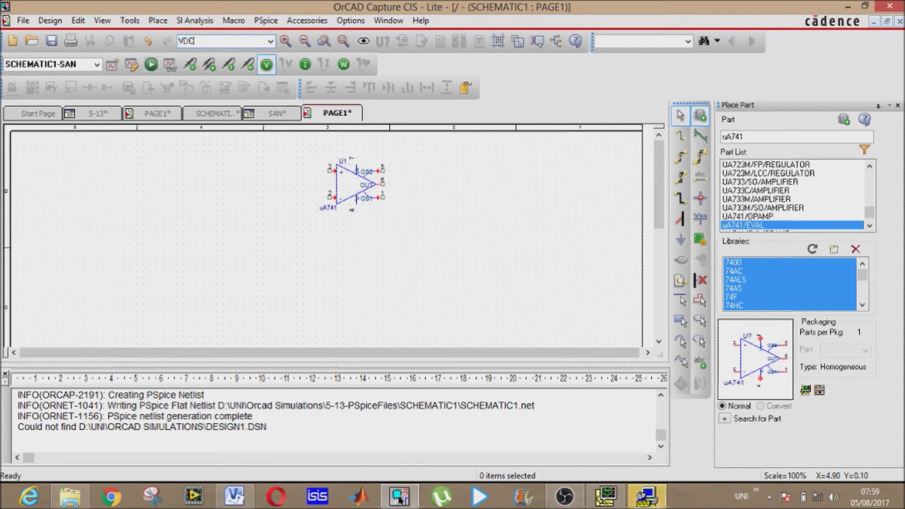
{"action": "type", "text": "C"}
{"action": "key", "text": "Return"}
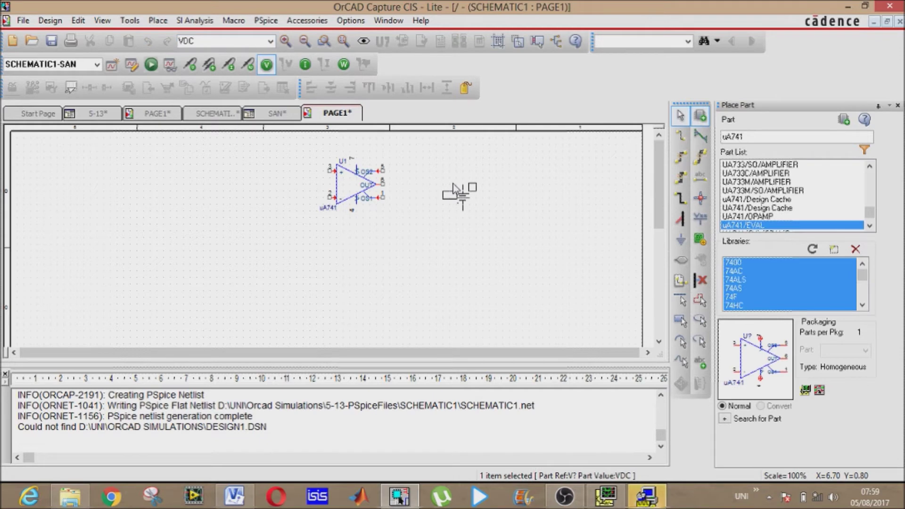
{"action": "key", "text": "r"}
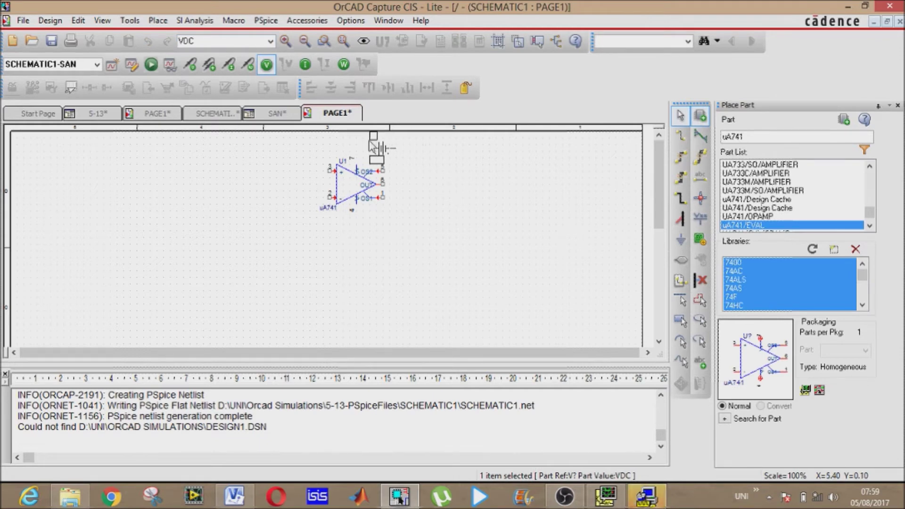
{"action": "left_click", "coordinate": [370, 142]}
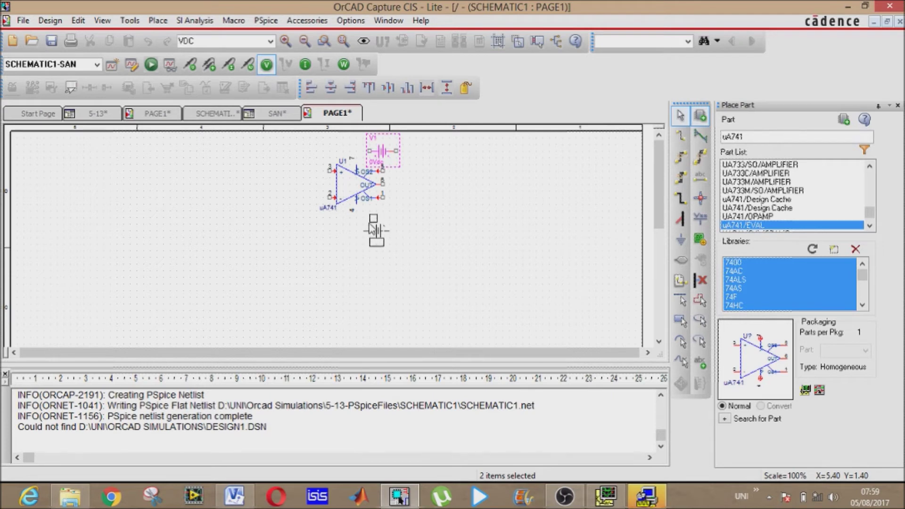
{"action": "left_click", "coordinate": [382, 224]}
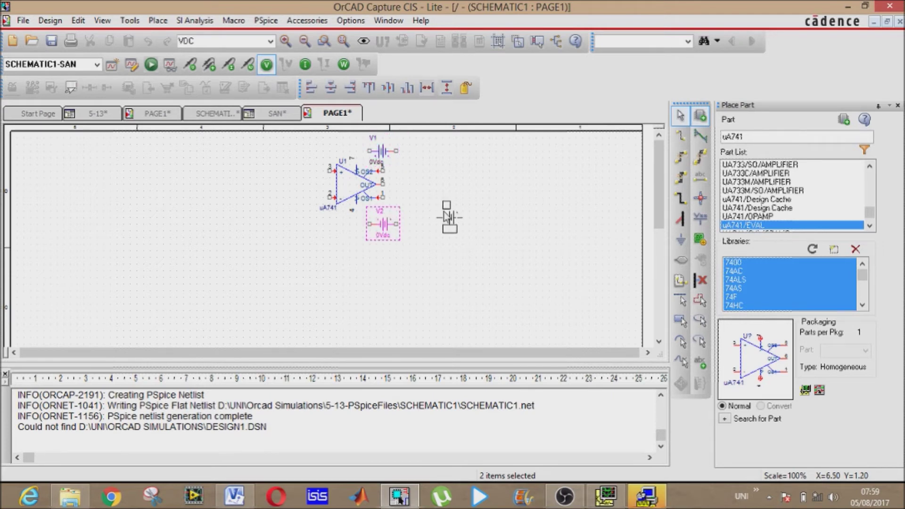
{"action": "key", "text": "Escape"}
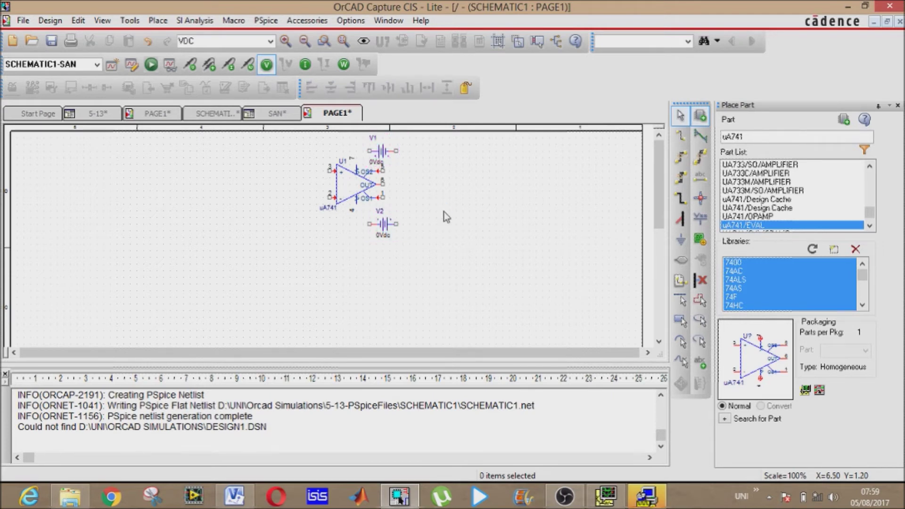
{"action": "left_click", "coordinate": [680, 137]}
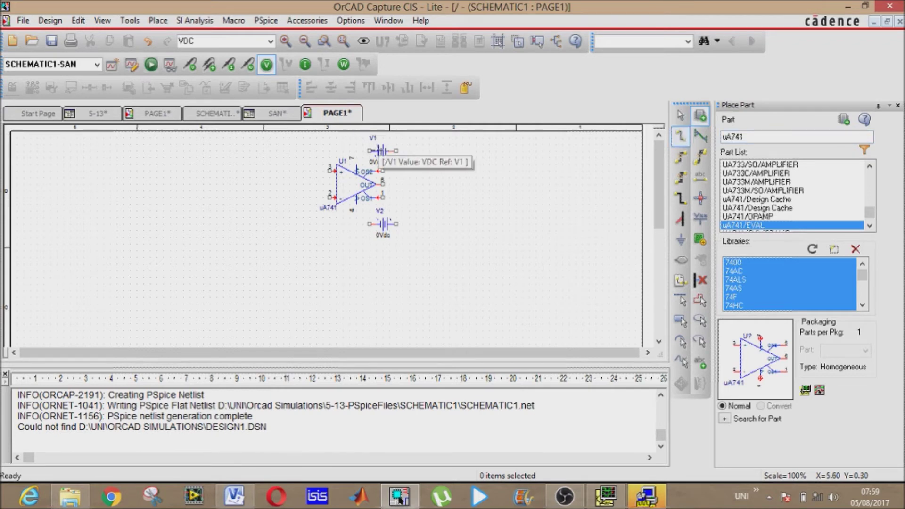
Wire V1 to U1's positive supply pin and V2 to its V- pin
{"action": "left_click", "coordinate": [369, 151]}
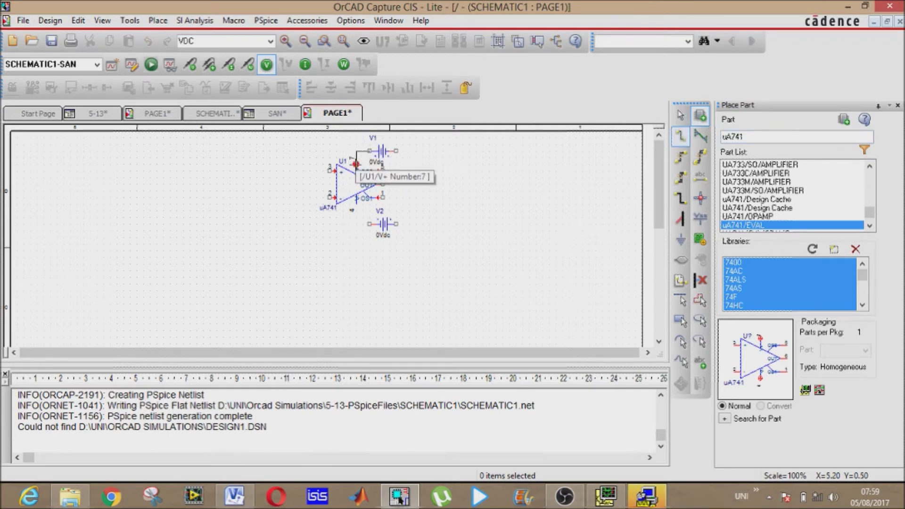
{"action": "left_click", "coordinate": [356, 164]}
{"action": "left_click", "coordinate": [367, 221]}
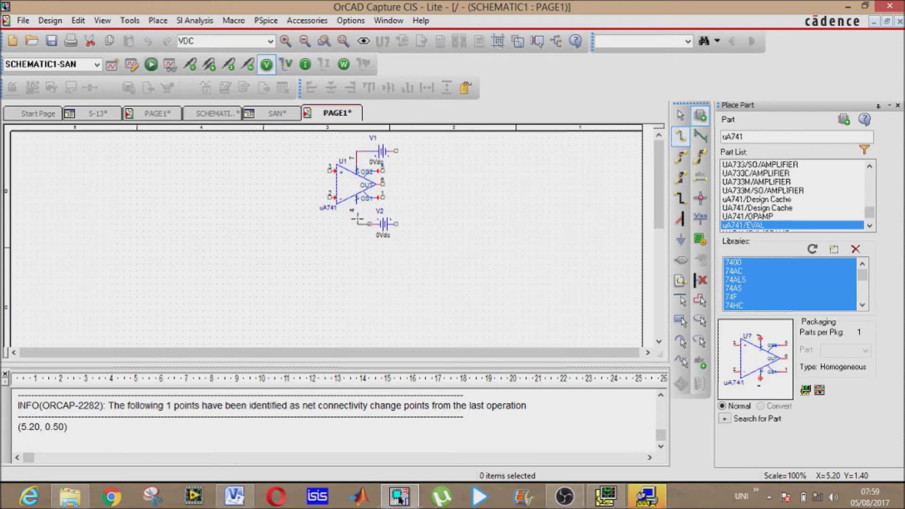
{"action": "left_click", "coordinate": [356, 204]}
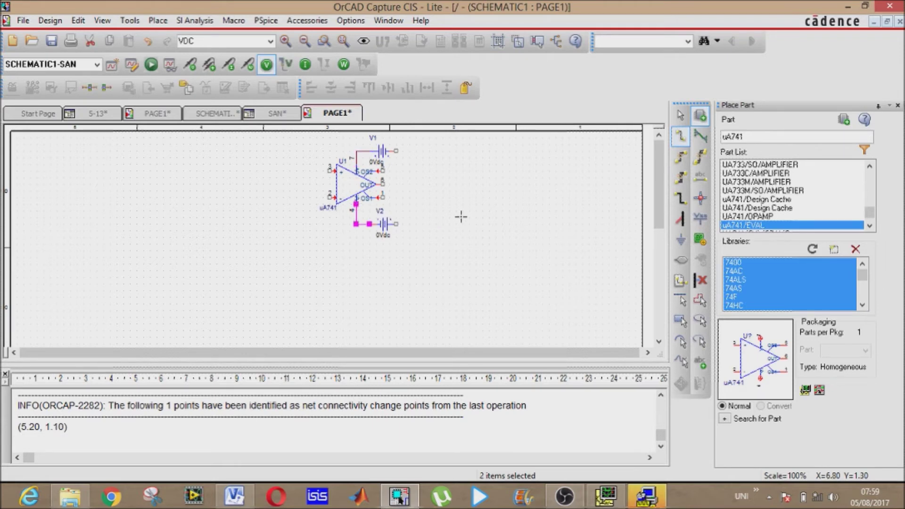
{"action": "key", "text": "Escape"}
Ground the outer terminals of V1 and V2 with the 0 ground symbol
{"action": "left_click", "coordinate": [232, 40]}
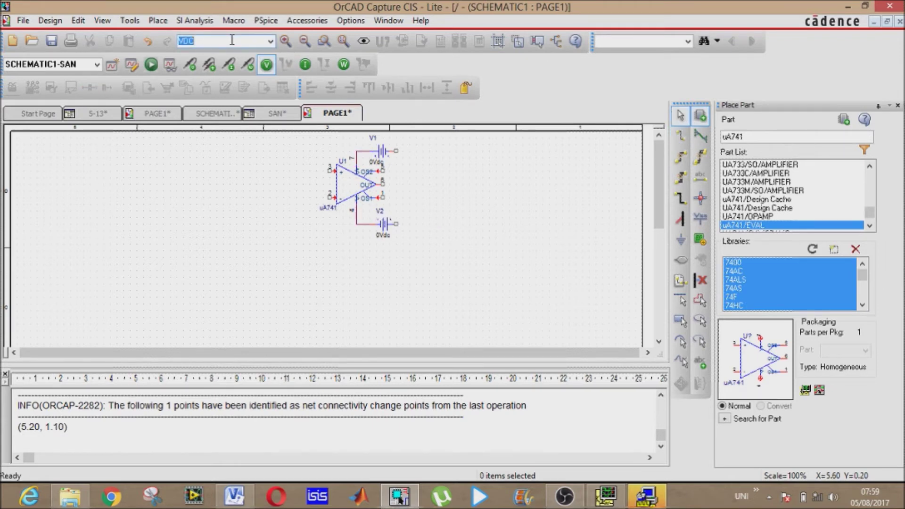
{"action": "type", "text": "0"}
{"action": "key", "text": "Return"}
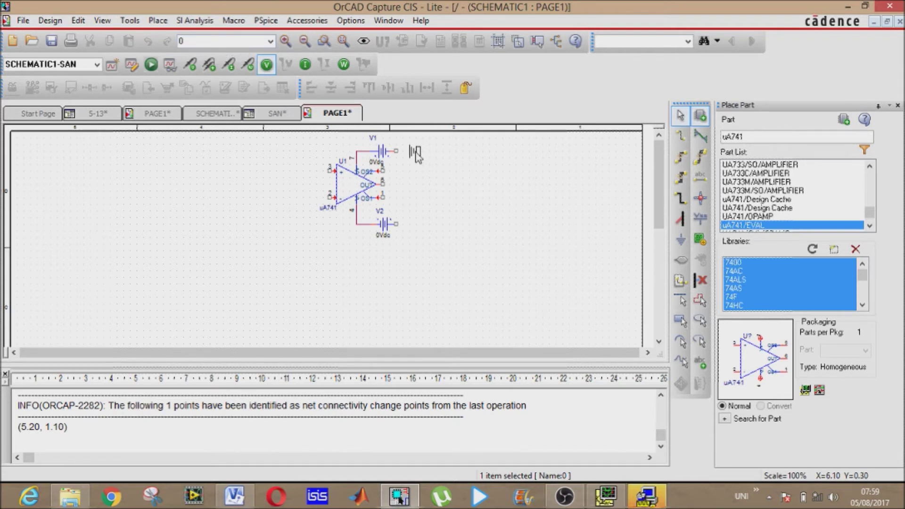
{"action": "left_click", "coordinate": [397, 151]}
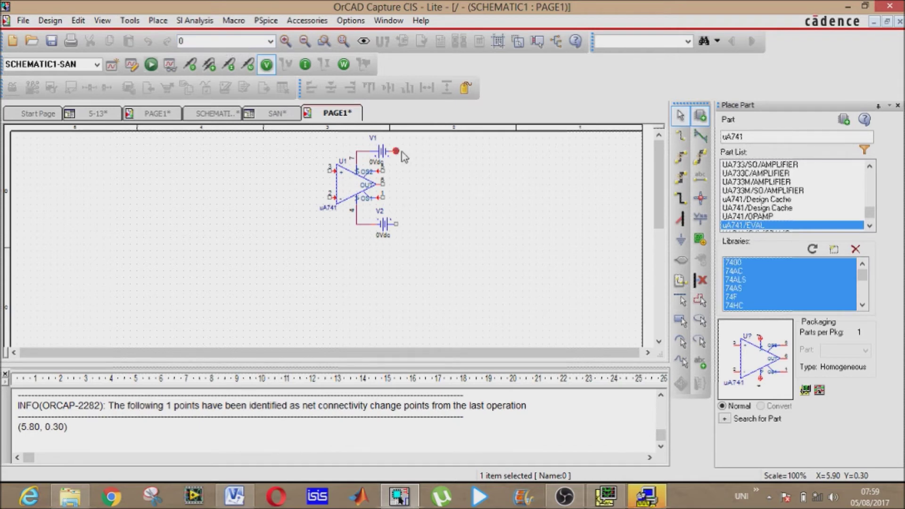
{"action": "left_click", "coordinate": [402, 225]}
{"action": "key", "text": "Escape"}
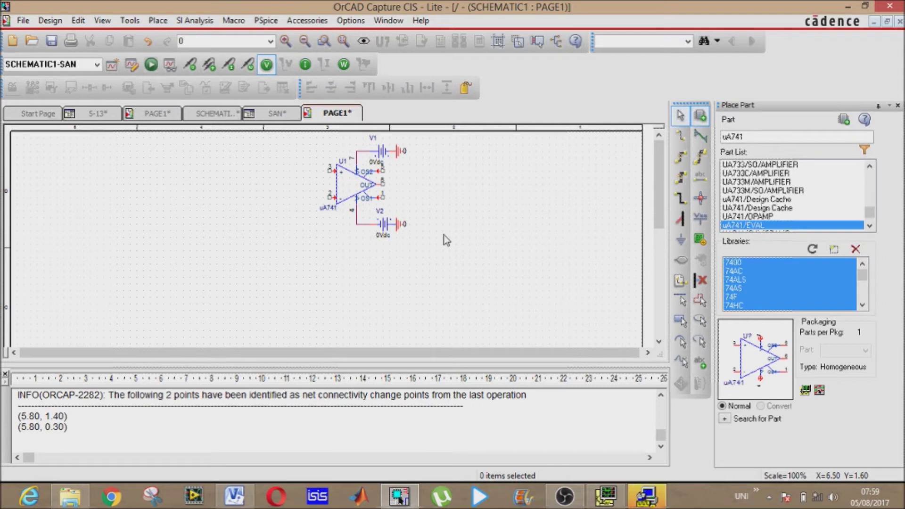
{"action": "left_click_drag", "start_coordinate": [316, 257], "coordinate": [438, 141]}
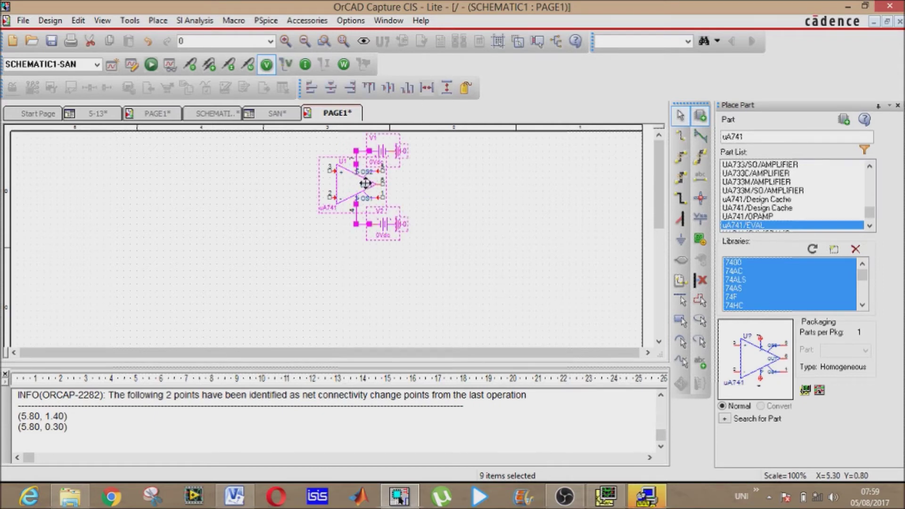
Copy the op-amp block with its grounded supplies below the original as U2, V3, V4
{"action": "left_click_drag", "start_coordinate": [368, 177], "coordinate": [368, 290]}
{"action": "left_click", "coordinate": [448, 302]}
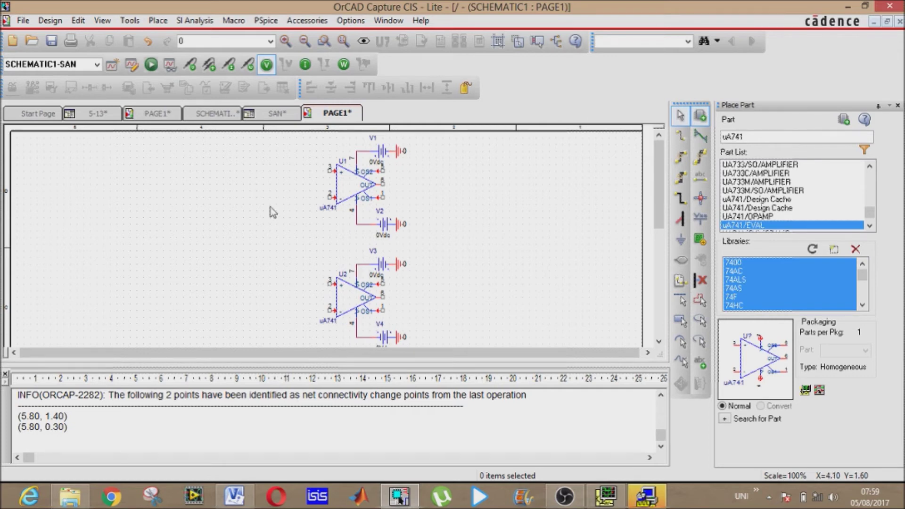
Draw a wire from U1's pin 2 input, cornering left, to U2's pin 3 input
{"action": "left_click", "coordinate": [678, 137]}
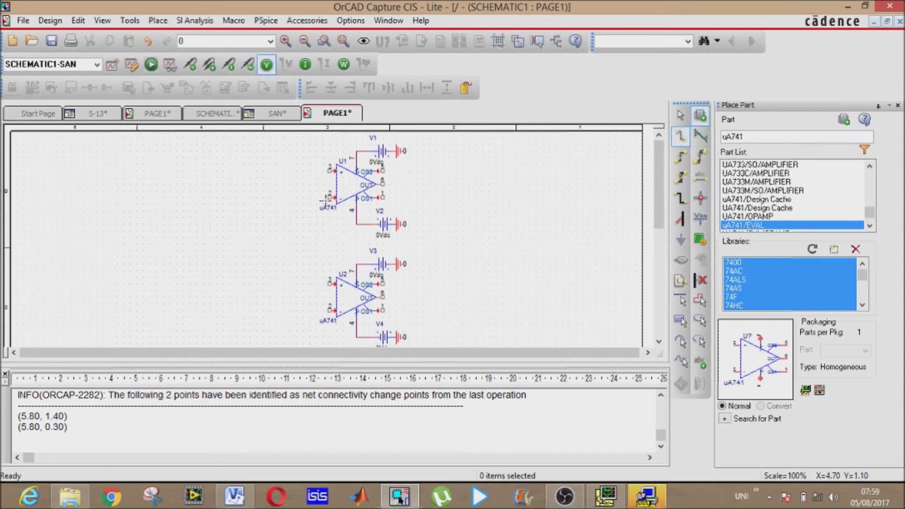
{"action": "left_click", "coordinate": [328, 197]}
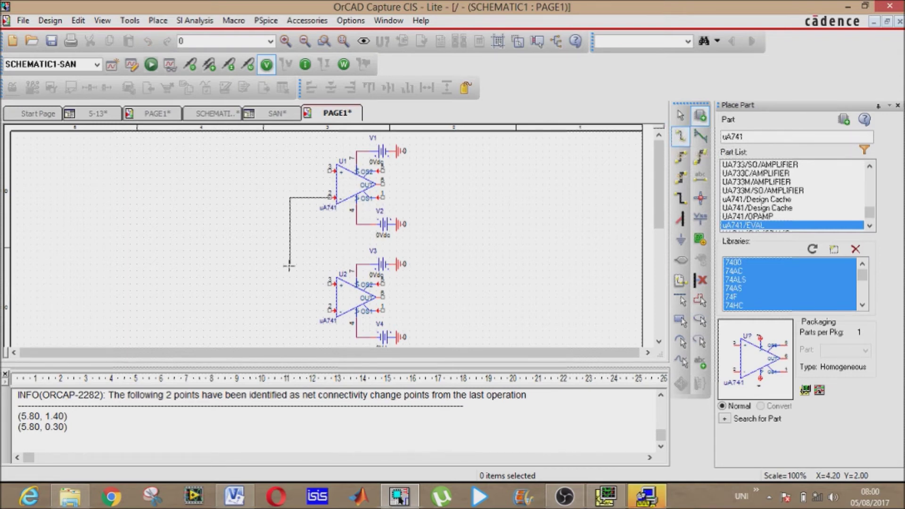
{"action": "left_click", "coordinate": [296, 286]}
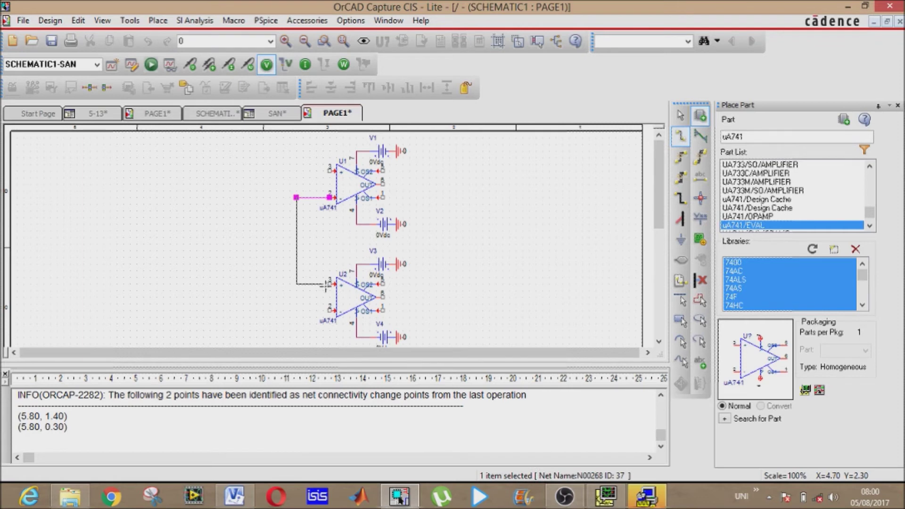
{"action": "left_click", "coordinate": [328, 284]}
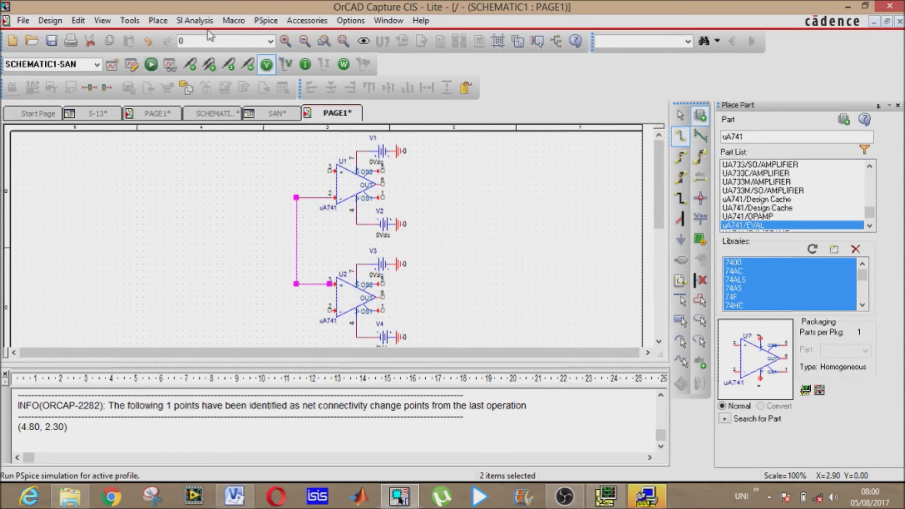
{"action": "left_click", "coordinate": [191, 41]}
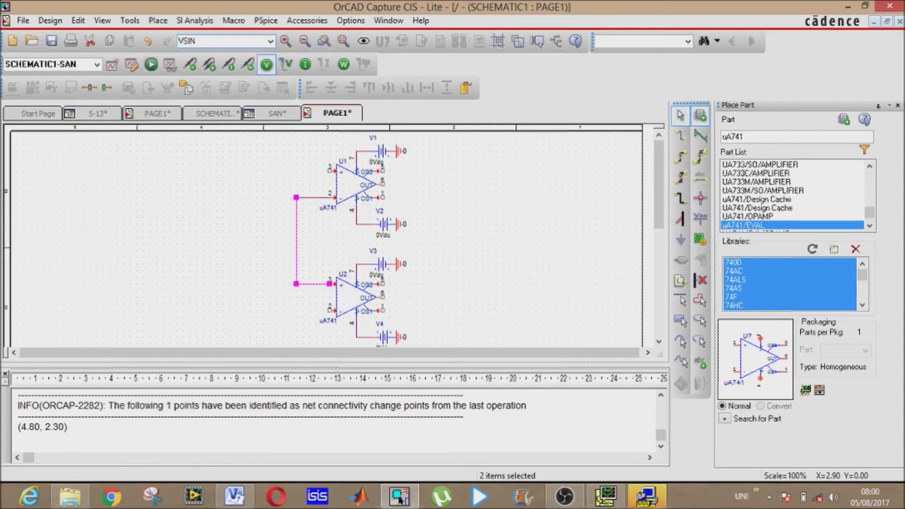
Place a VSIN sine source V5 left of the circuit, rotated so its pins run horizontally
{"action": "type", "text": "VSIN"}
{"action": "key", "text": "Return"}
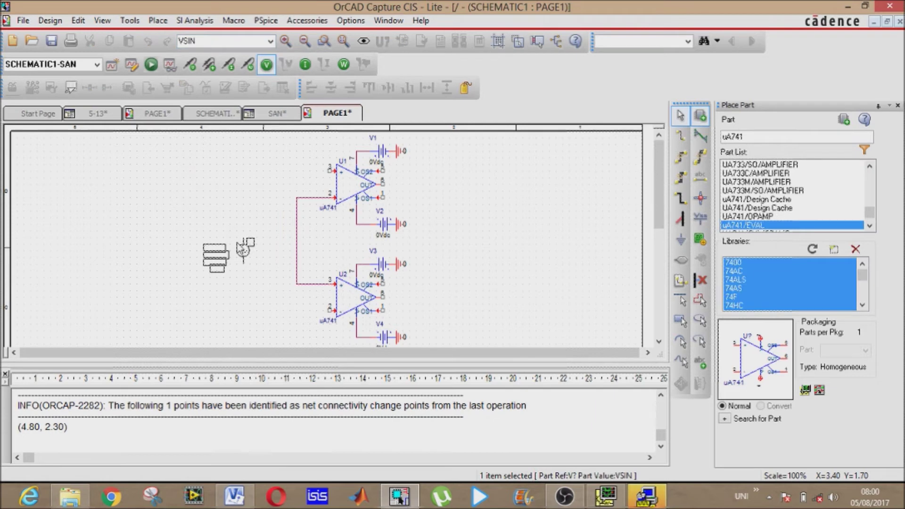
{"action": "key", "text": "r"}
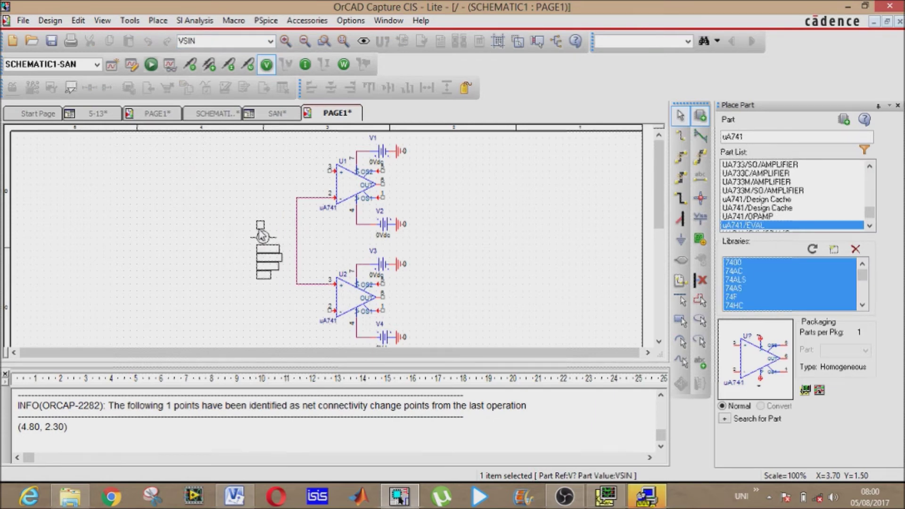
{"action": "key", "text": "r"}
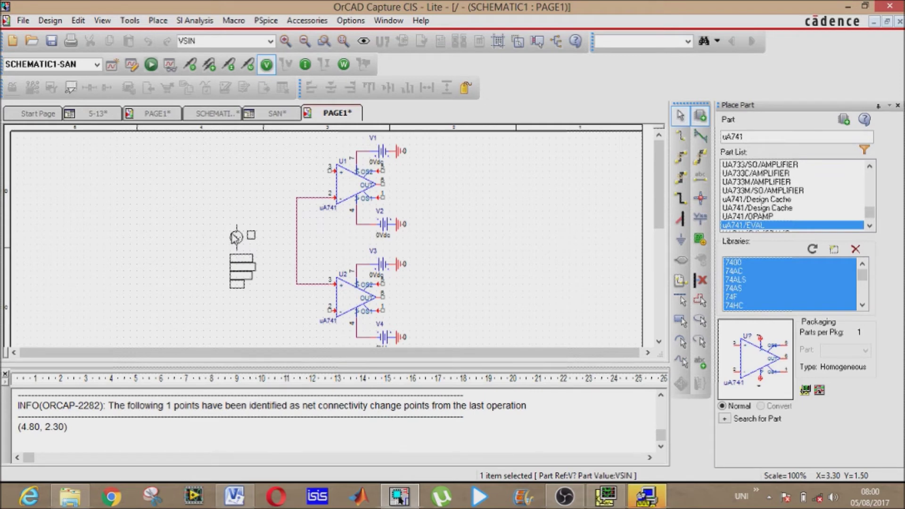
{"action": "left_click", "coordinate": [236, 237]}
{"action": "key", "text": "Escape"}
{"action": "left_click", "coordinate": [174, 256]}
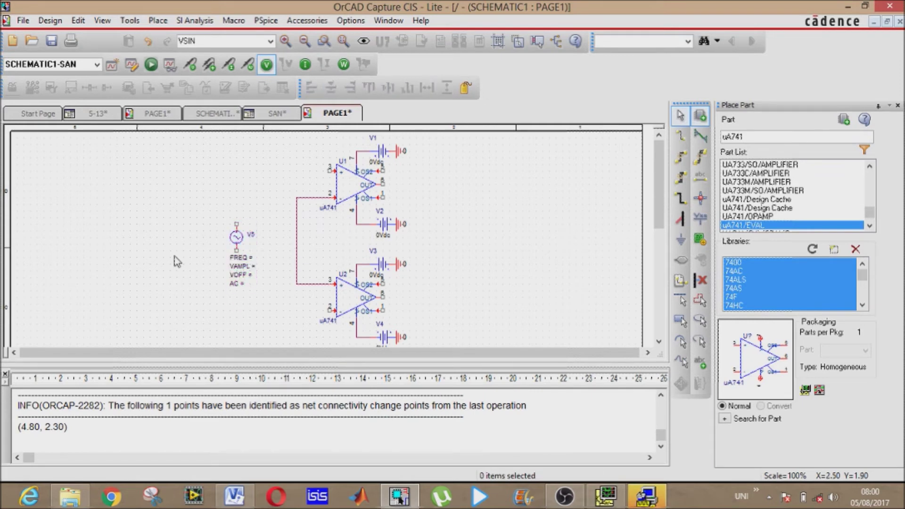
{"action": "left_click", "coordinate": [237, 246]}
{"action": "key", "text": "r"}
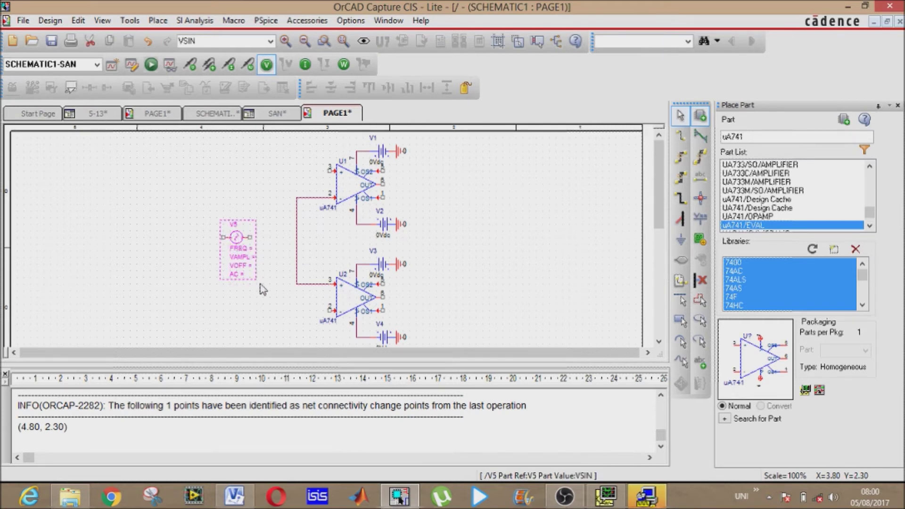
{"action": "left_click", "coordinate": [271, 246]}
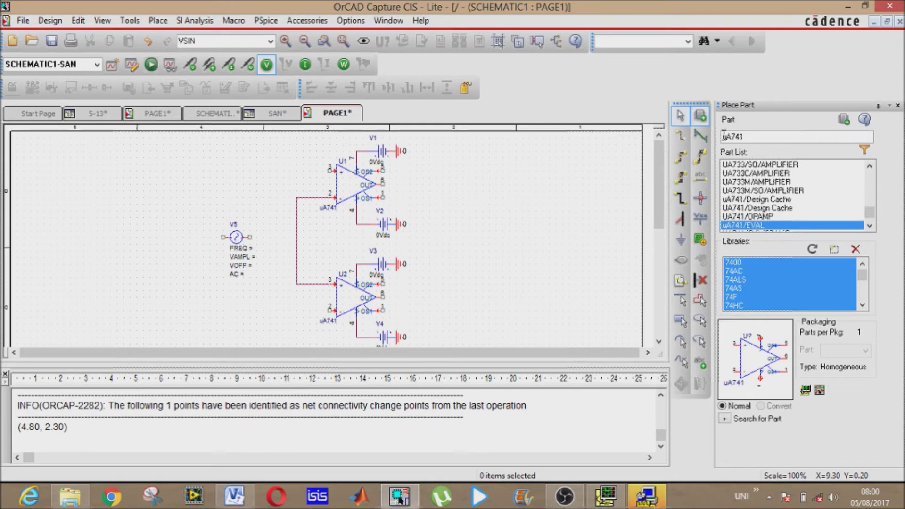
Wire V5's right pin to the shared vertical input wire
{"action": "left_click", "coordinate": [680, 136]}
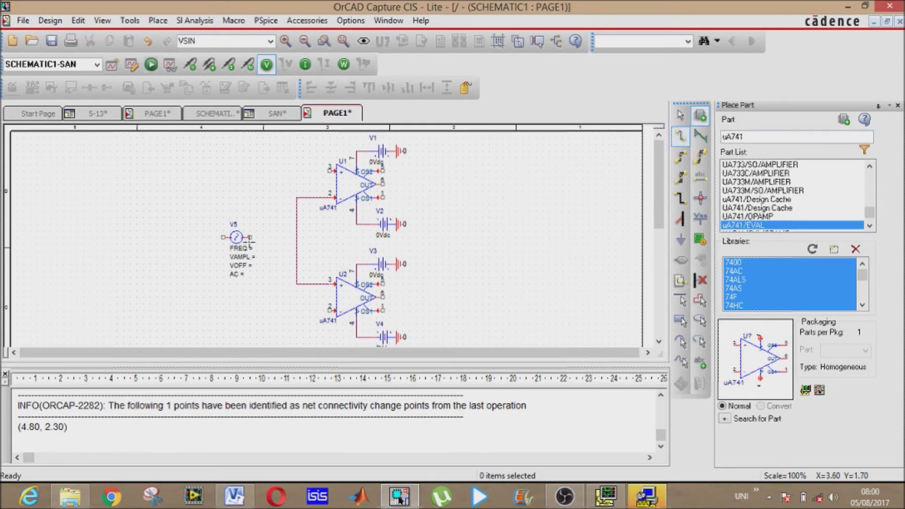
{"action": "left_click", "coordinate": [250, 238]}
{"action": "left_click", "coordinate": [296, 238]}
{"action": "key", "text": "Escape"}
{"action": "left_click", "coordinate": [233, 221]}
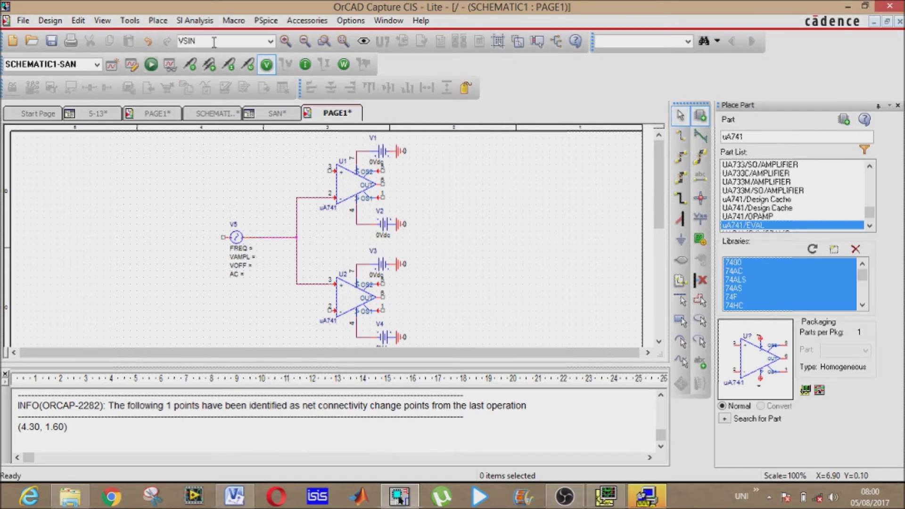
Ground V5's left pin with the 0 ground symbol
{"action": "key", "text": "Return"}
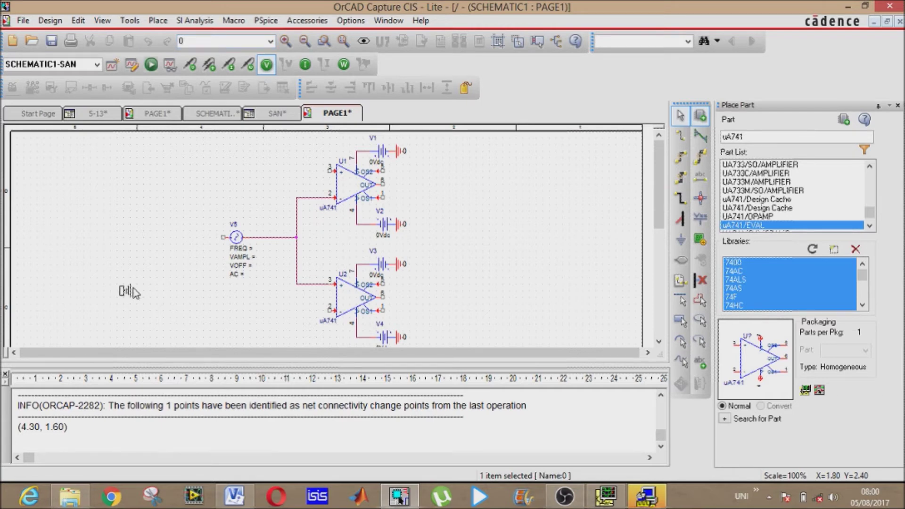
{"action": "left_click", "coordinate": [222, 237]}
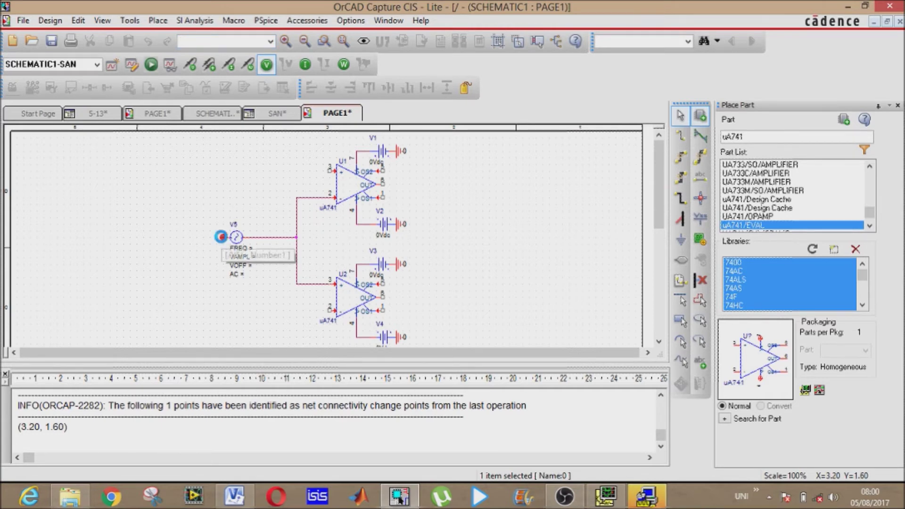
{"action": "key", "text": "Escape"}
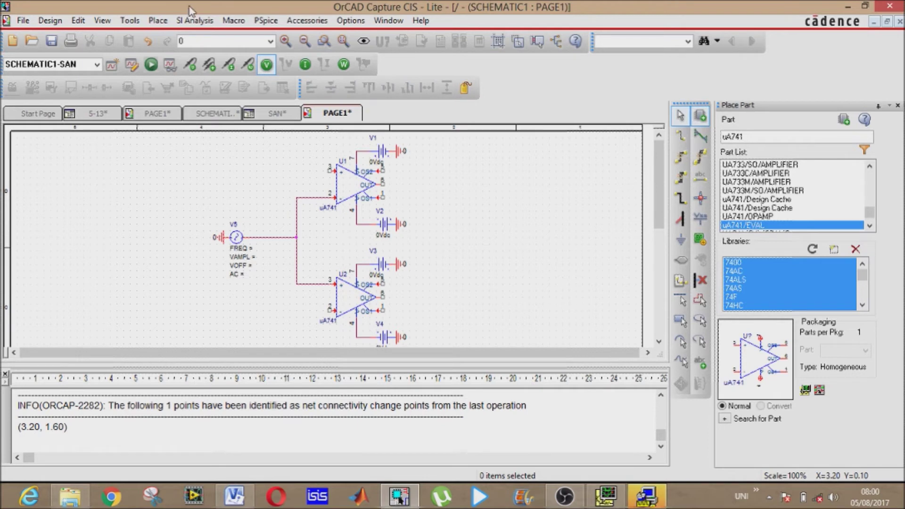
{"action": "left_click", "coordinate": [158, 20]}
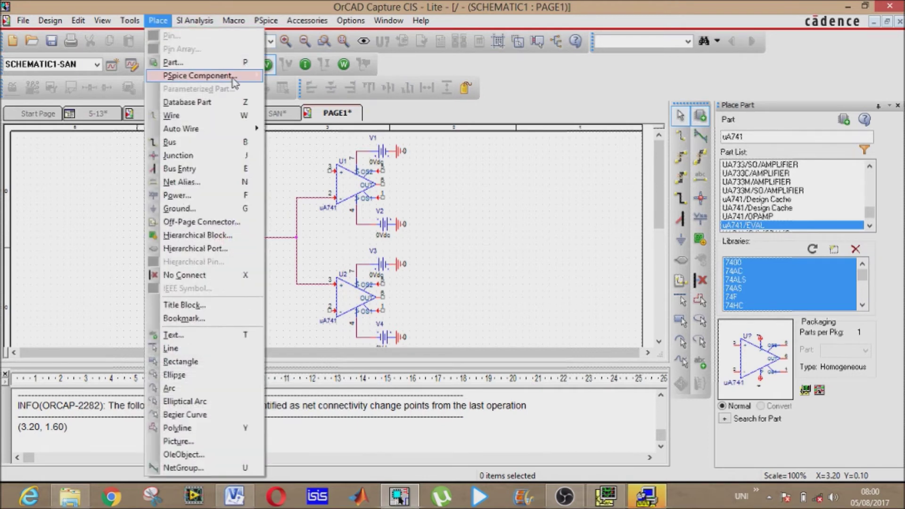
Place 1k resistors R1 and R2 horizontally at left, R3 and R4 vertically near the comparators
{"action": "mouse_move", "coordinate": [242, 79]}
{"action": "left_click", "coordinate": [303, 131]}
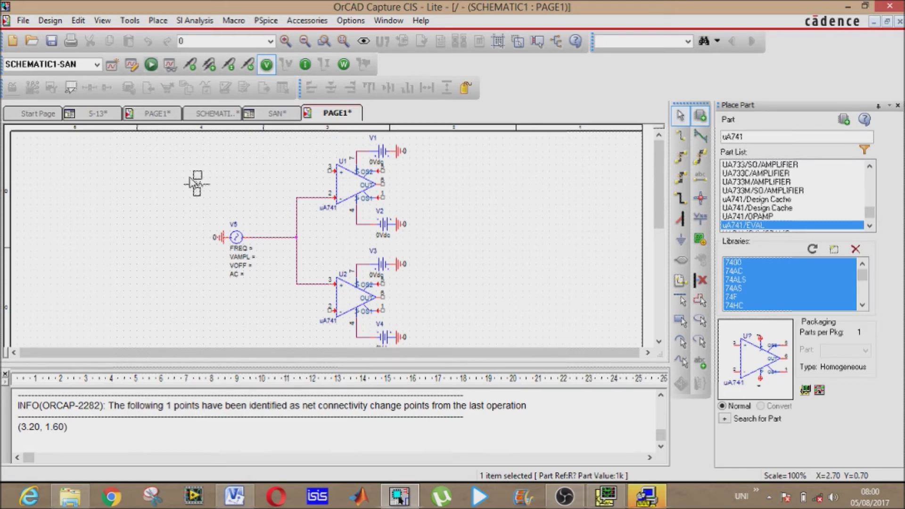
{"action": "left_click", "coordinate": [194, 182]}
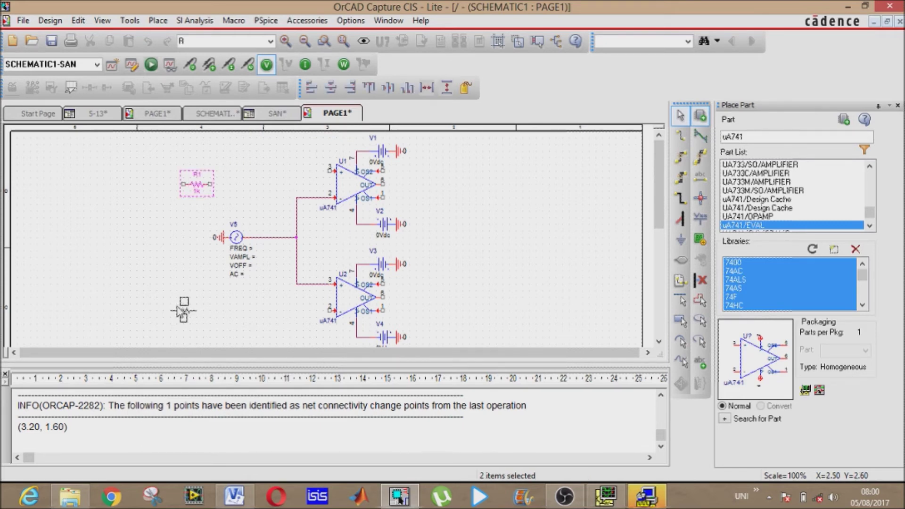
{"action": "left_click", "coordinate": [190, 315]}
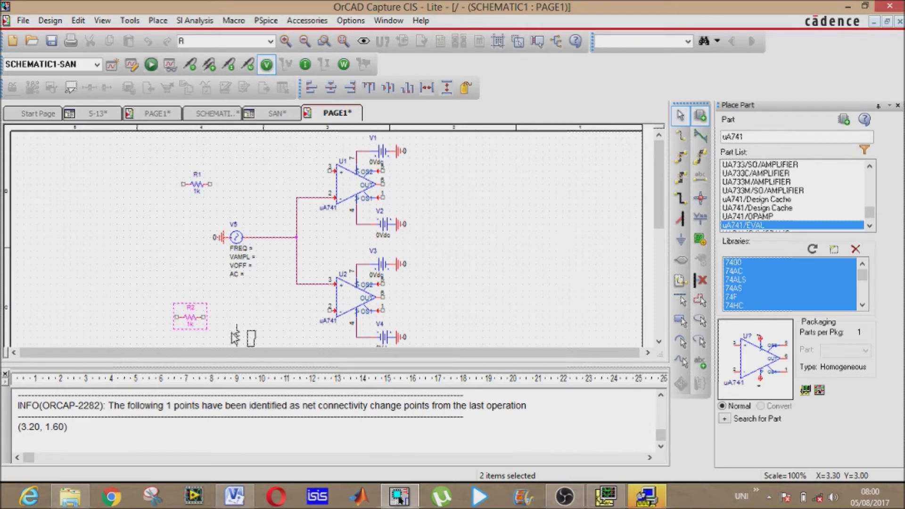
{"action": "left_click", "coordinate": [234, 336]}
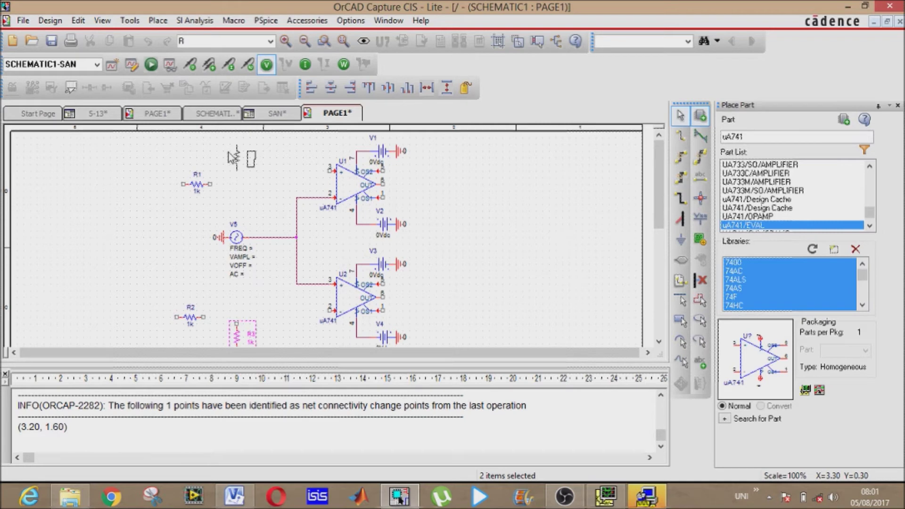
{"action": "left_click", "coordinate": [233, 157]}
{"action": "key", "text": "Escape"}
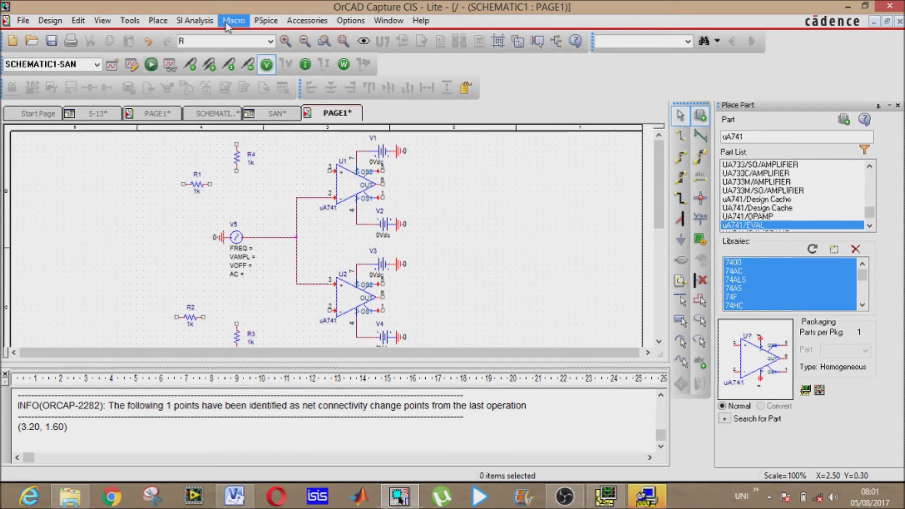
{"action": "left_click", "coordinate": [202, 43]}
Place a 0Vdc VDC source V6 to the left of sine source V5
{"action": "type", "text": "VDC"}
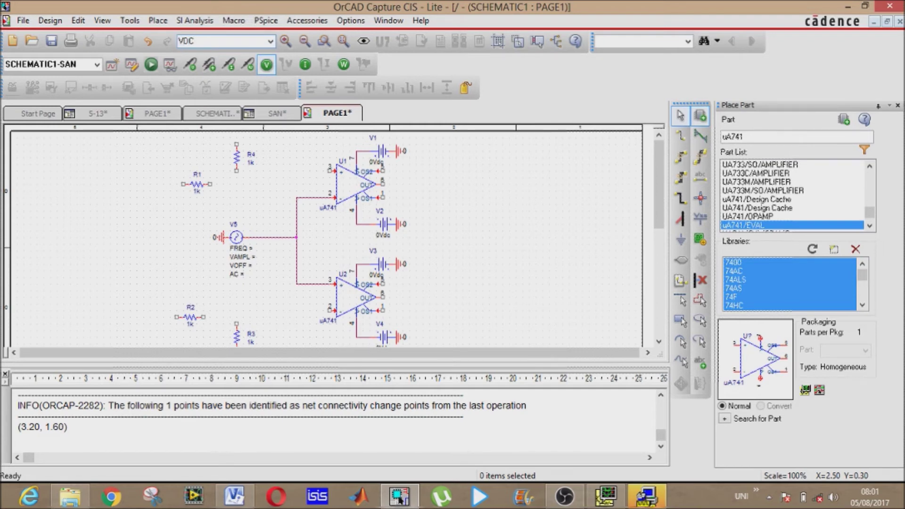
{"action": "key", "text": "Return"}
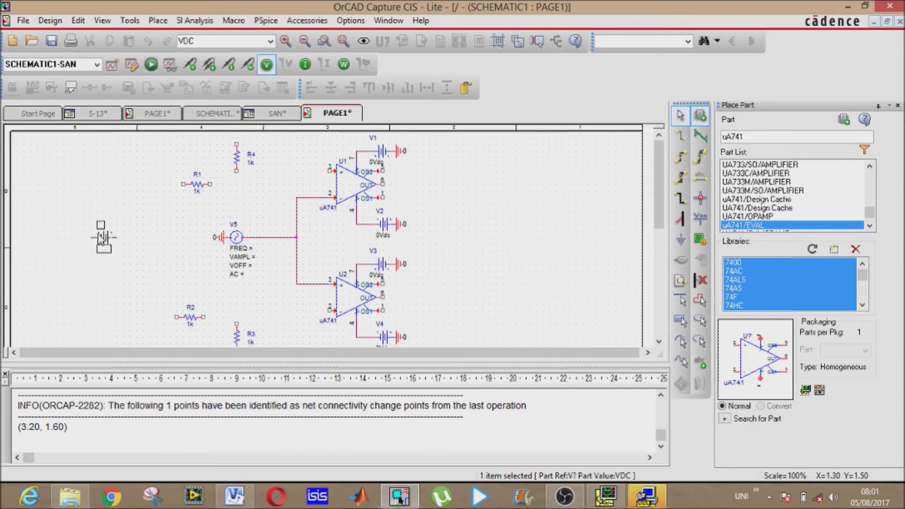
{"action": "left_click", "coordinate": [108, 237]}
{"action": "key", "text": "Escape"}
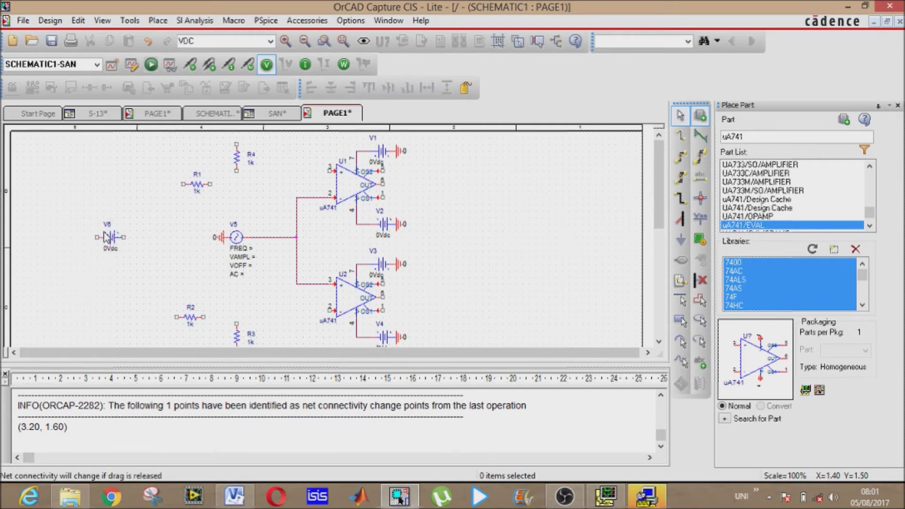
{"action": "left_click", "coordinate": [680, 136]}
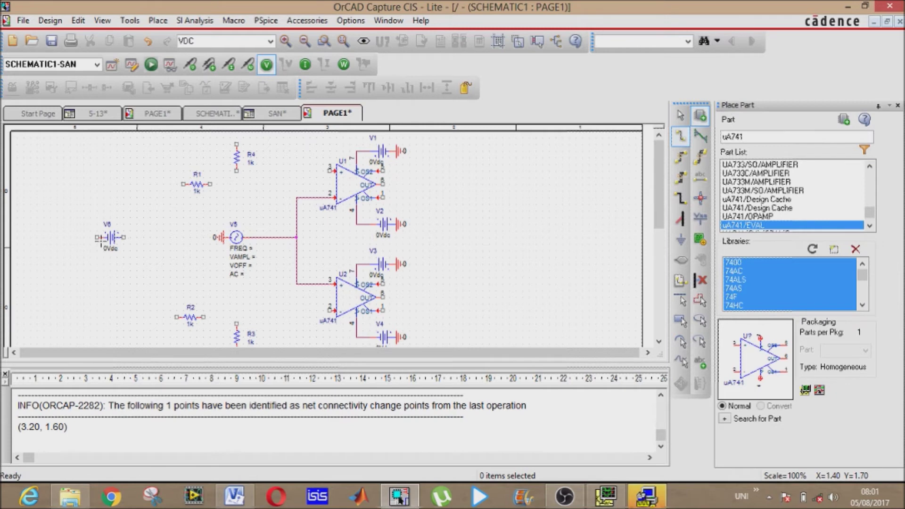
Wire V6 to R1, then R1 through R4's lower pin to U1's + input
{"action": "left_click", "coordinate": [123, 236]}
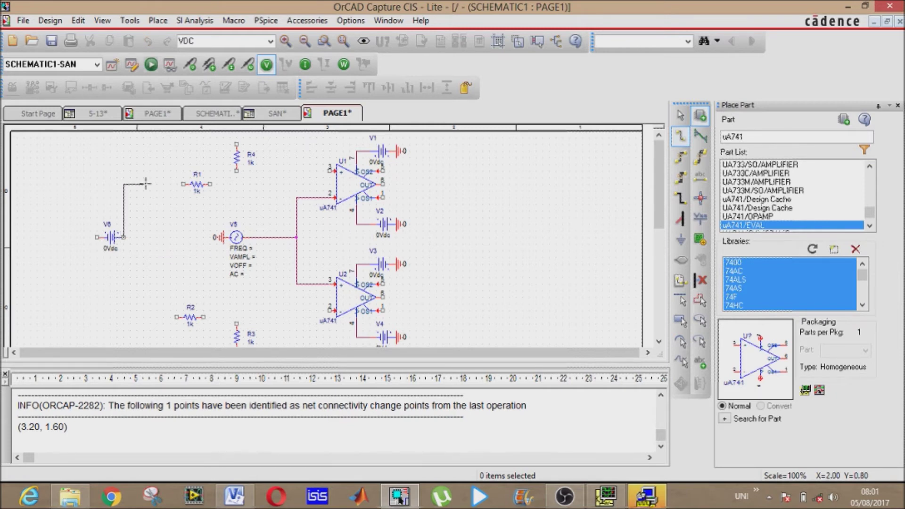
{"action": "left_click", "coordinate": [184, 184]}
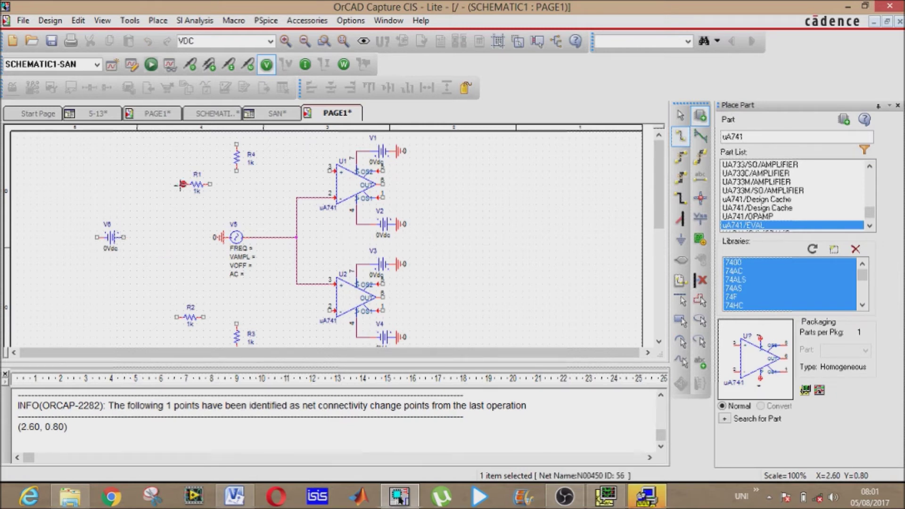
{"action": "left_click", "coordinate": [211, 184]}
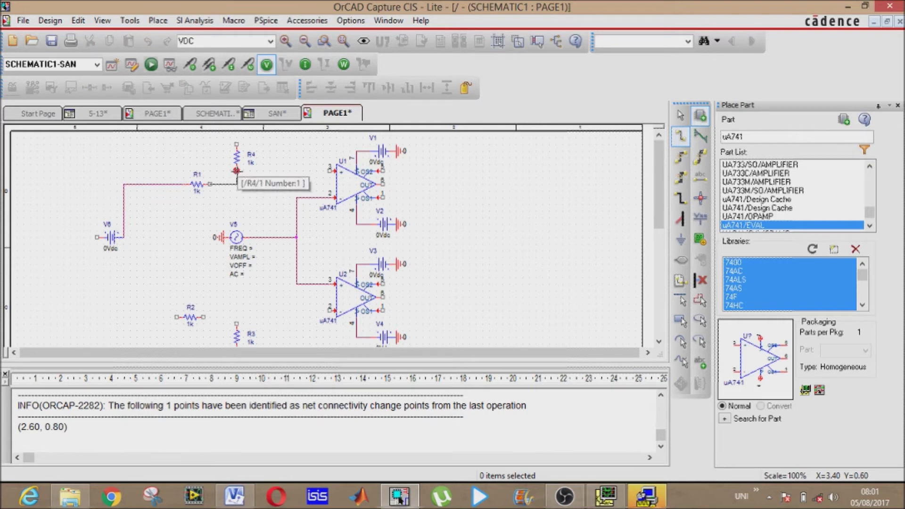
{"action": "left_click", "coordinate": [237, 171]}
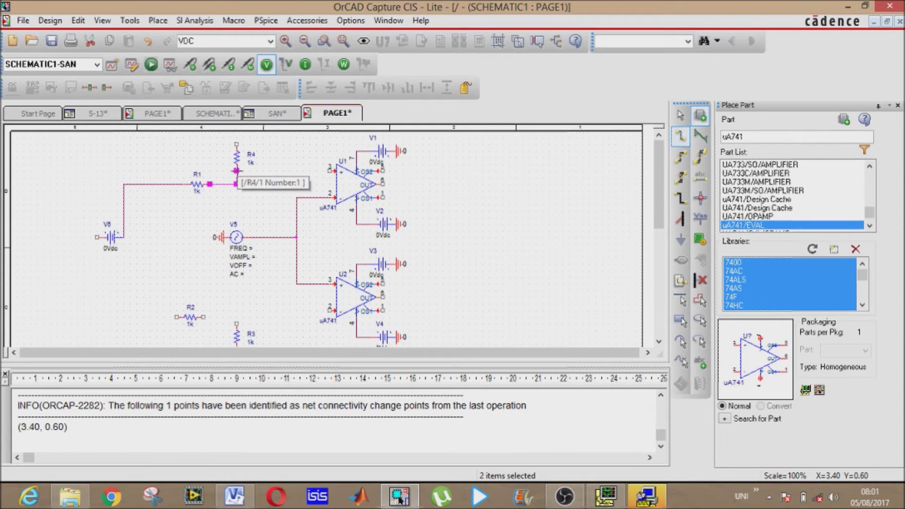
{"action": "left_click", "coordinate": [329, 171]}
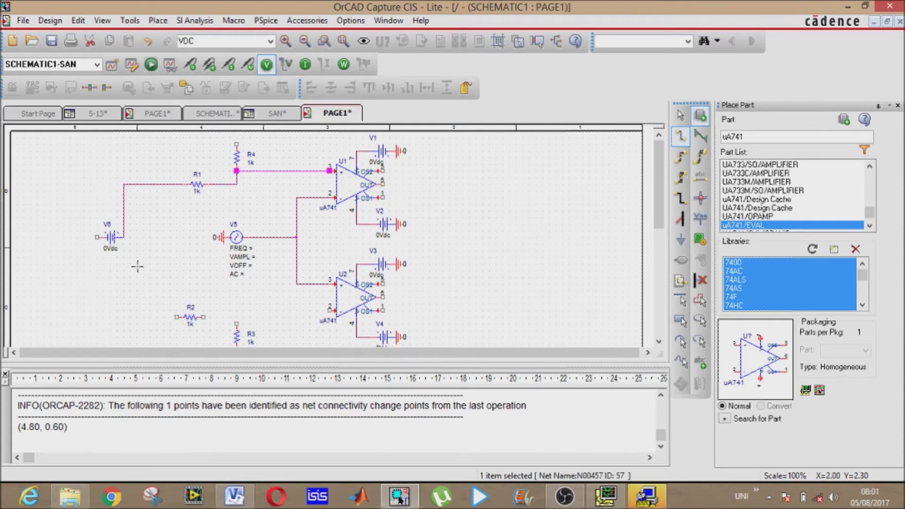
Wire V6 through R2 to U2's pin 2 and join R3's top pin to that wire
{"action": "left_click", "coordinate": [124, 237]}
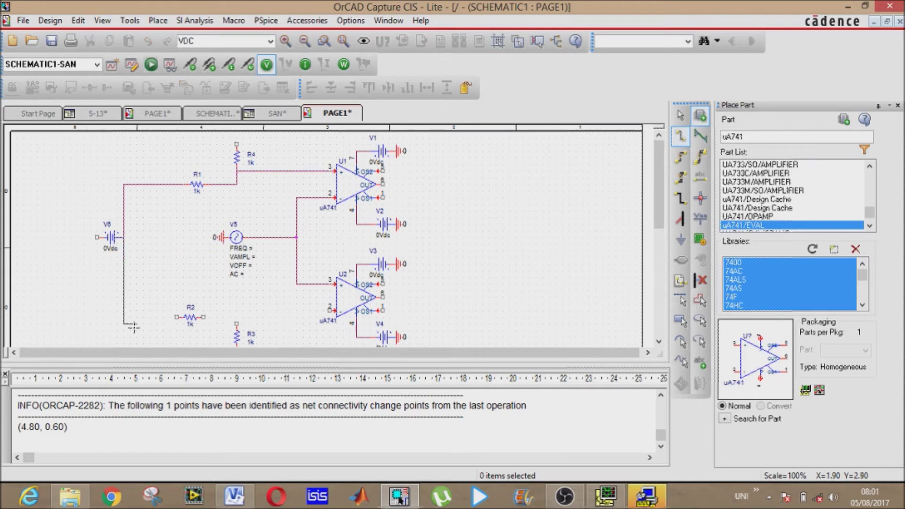
{"action": "left_click", "coordinate": [177, 317]}
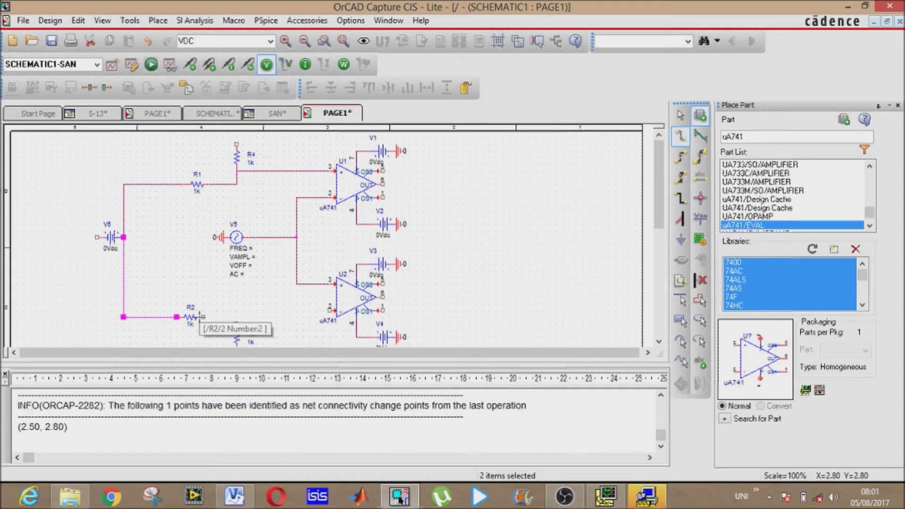
{"action": "left_click", "coordinate": [202, 317]}
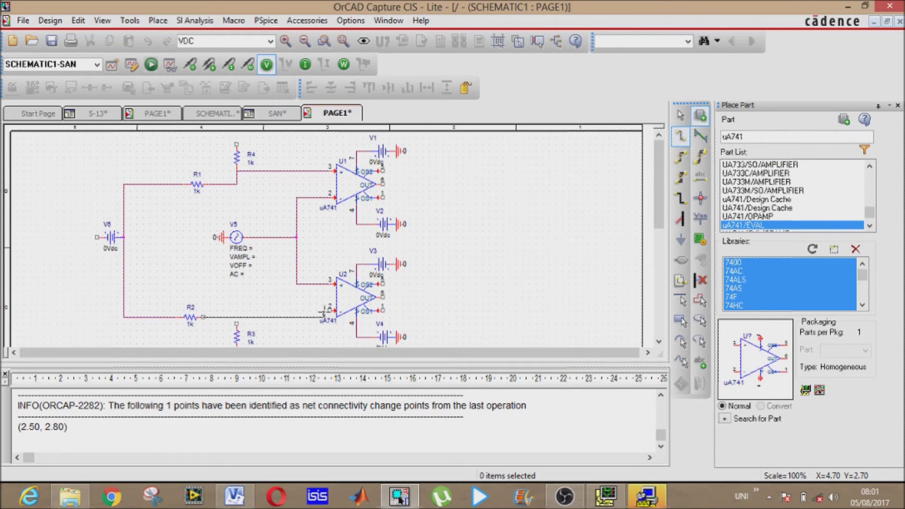
{"action": "left_click", "coordinate": [330, 309]}
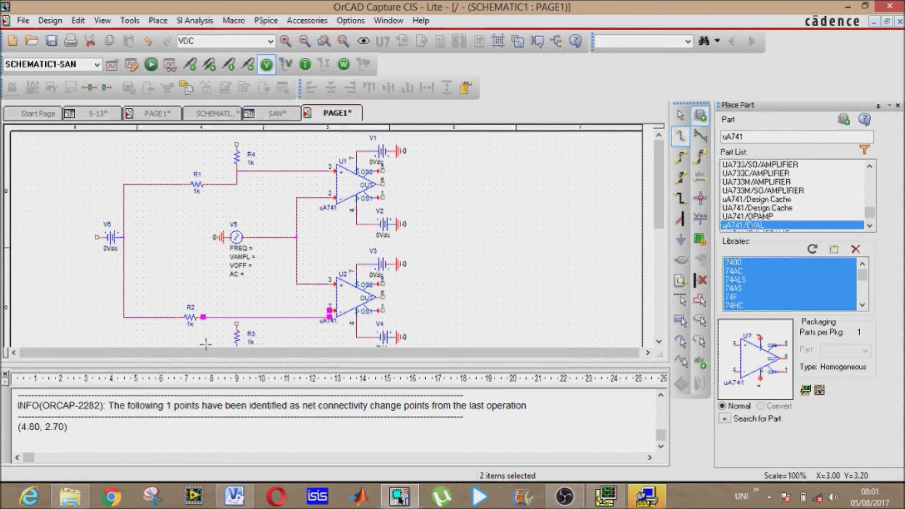
{"action": "left_click", "coordinate": [236, 324]}
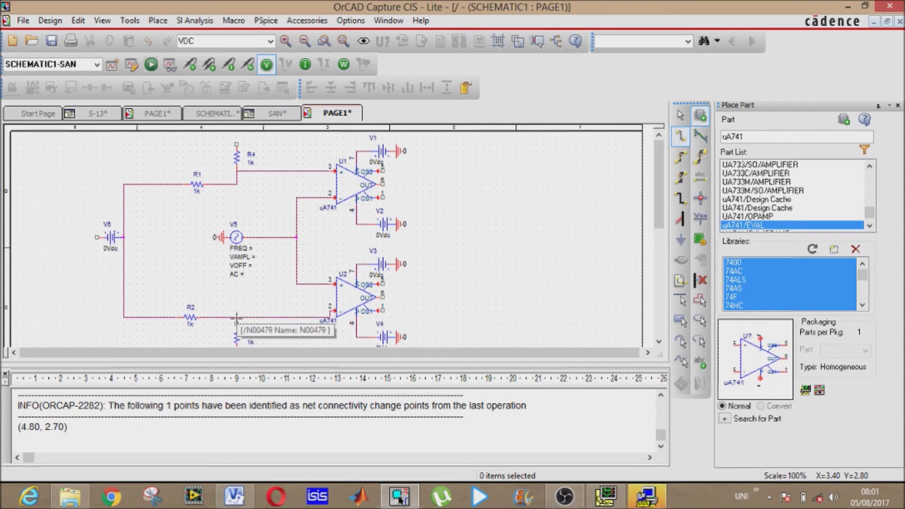
{"action": "left_click", "coordinate": [236, 318]}
Place a sideways 0 ground symbol on V6's left terminal
{"action": "key", "text": "Escape"}
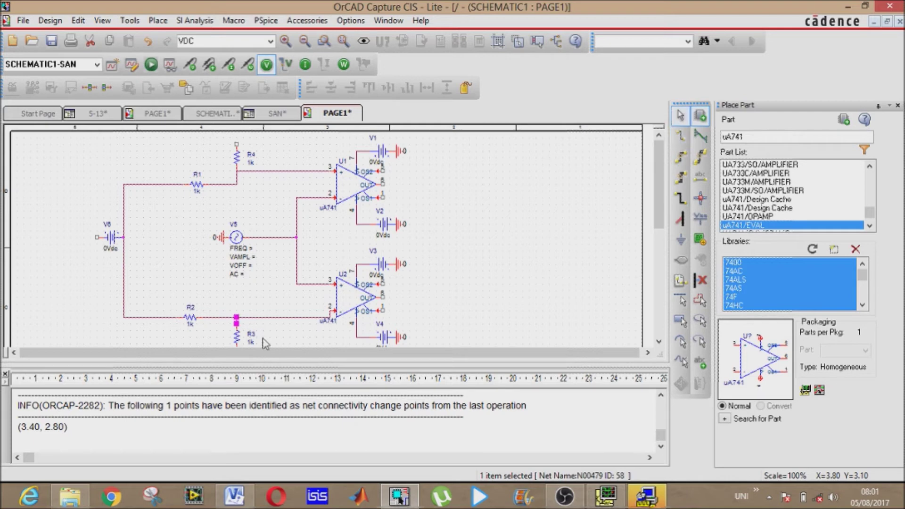
{"action": "left_click", "coordinate": [542, 283]}
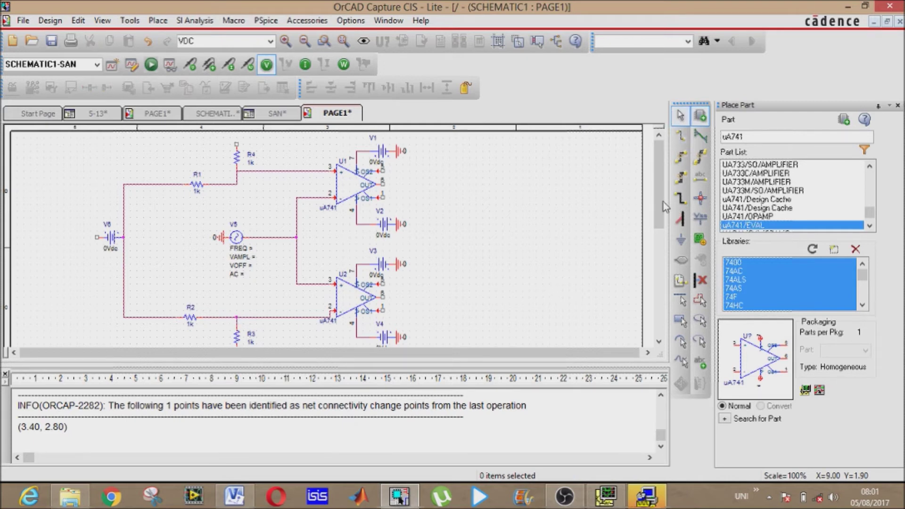
{"action": "left_click_drag", "start_coordinate": [663, 202], "coordinate": [665, 212]}
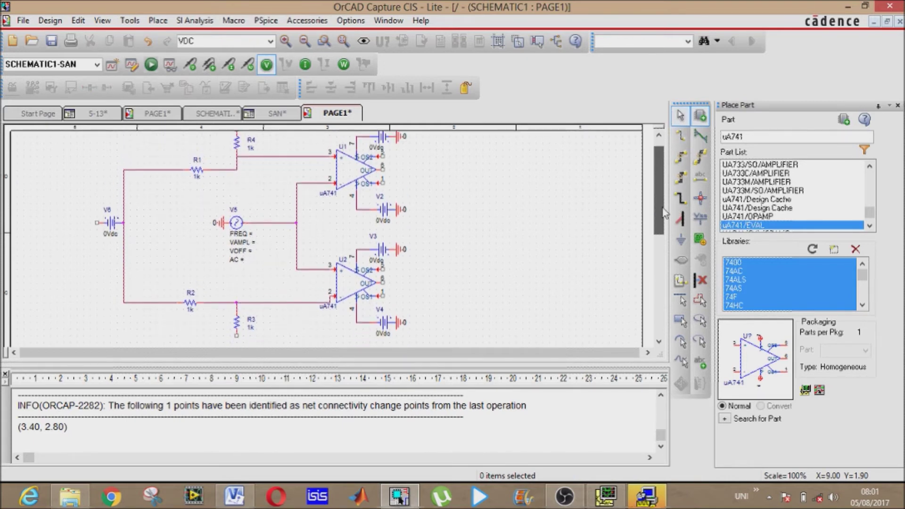
{"action": "left_click", "coordinate": [206, 40]}
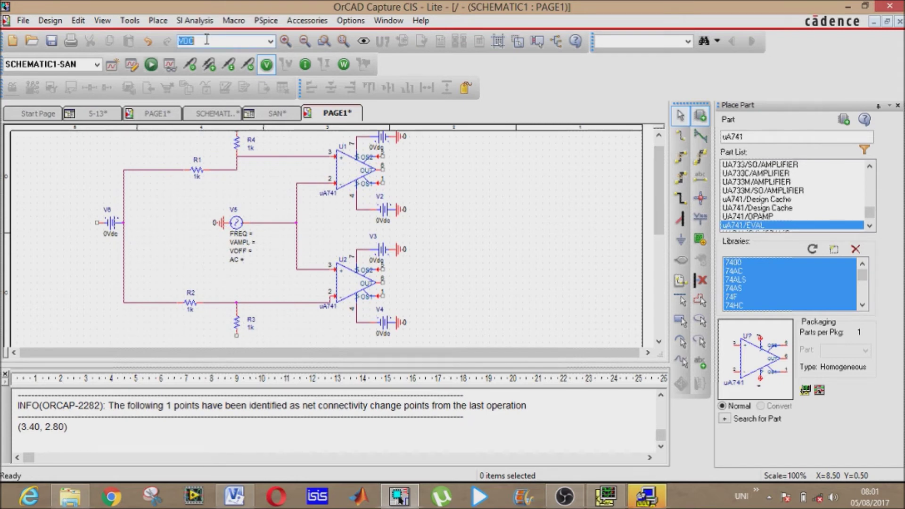
{"action": "type", "text": "0"}
{"action": "key", "text": "Return"}
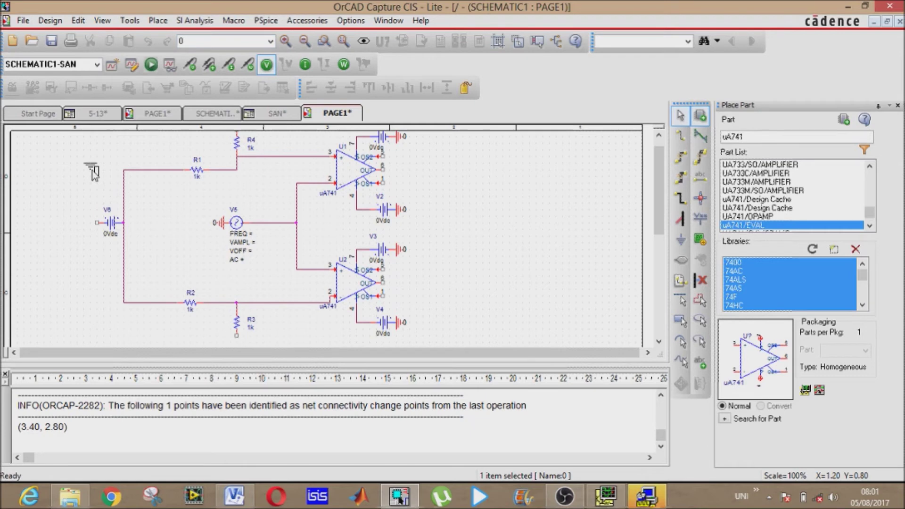
{"action": "key", "text": "r"}
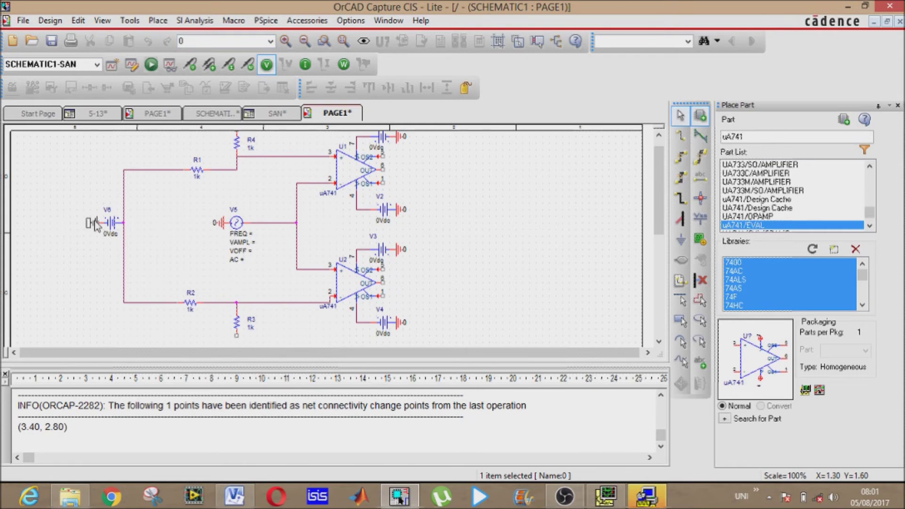
{"action": "left_click", "coordinate": [92, 222]}
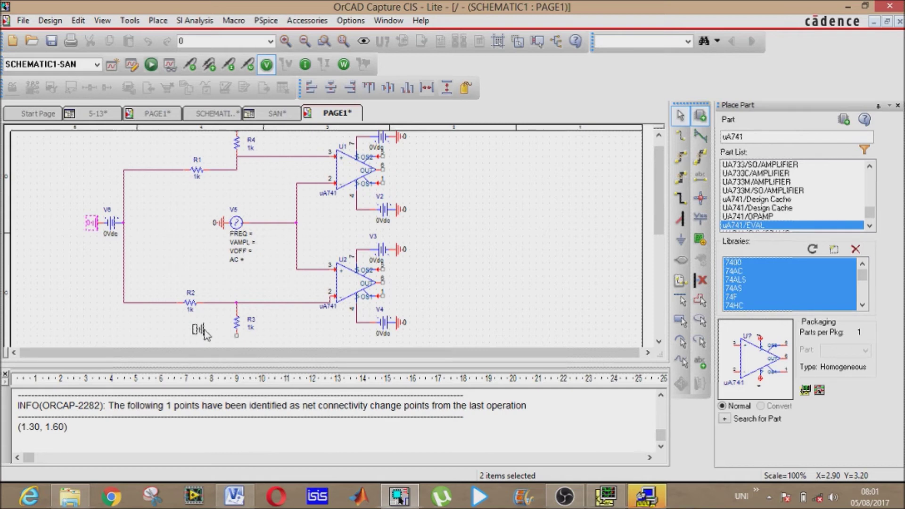
Add upright 0 ground symbols to R3's bottom pin and R4's top pin
{"action": "key", "text": "r"}
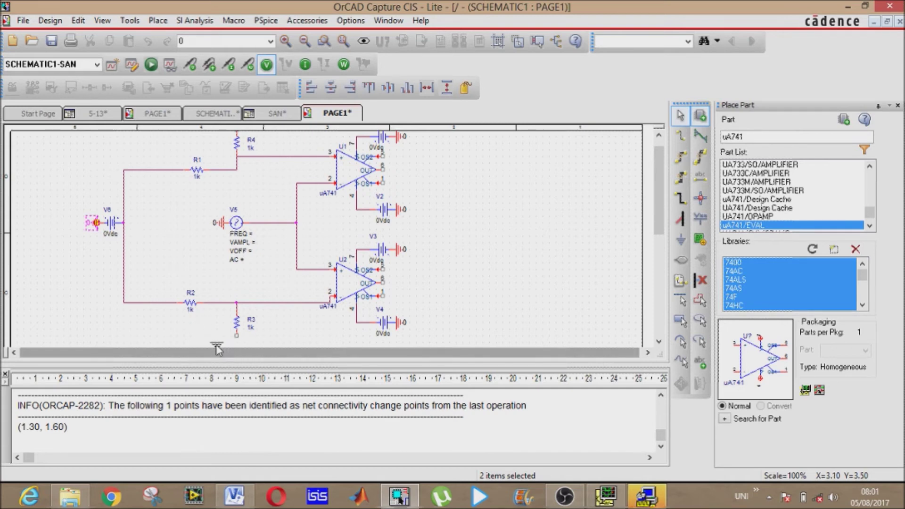
{"action": "left_click", "coordinate": [241, 347]}
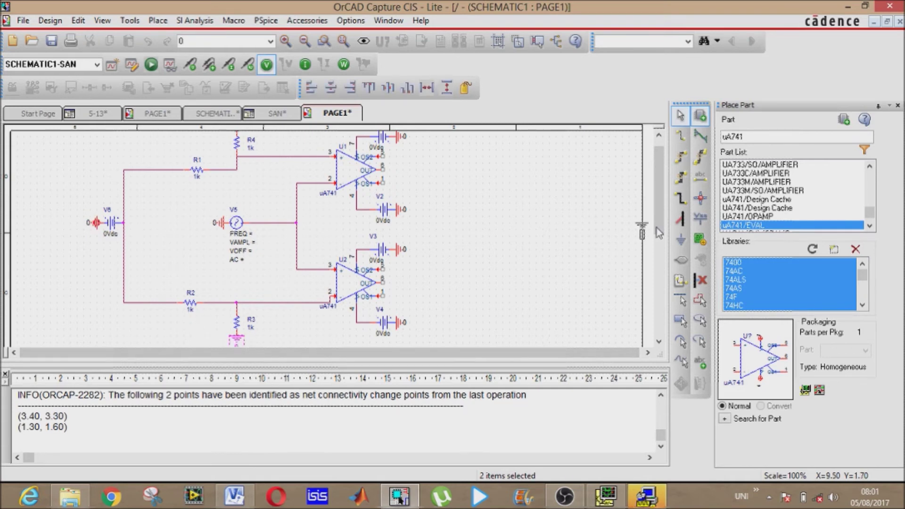
{"action": "scroll", "coordinate": [666, 172], "scroll_direction": "up", "scroll_amount": 1}
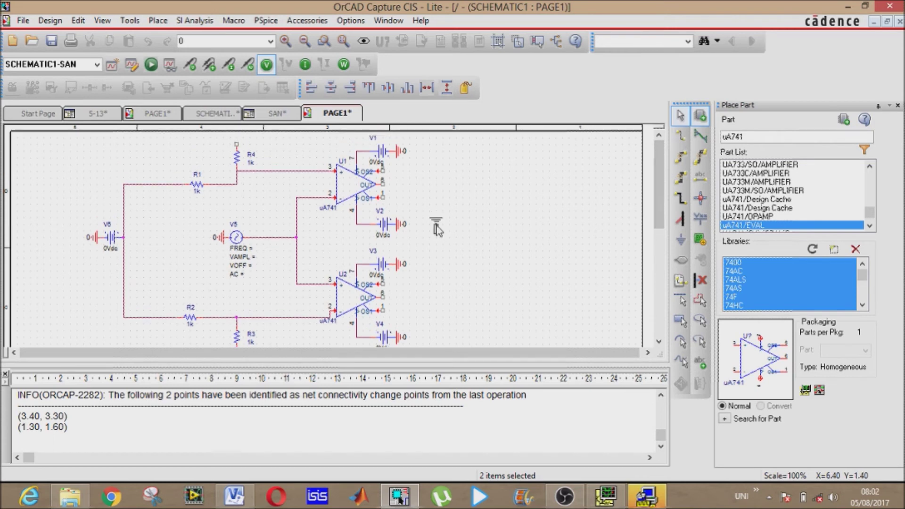
{"action": "left_click", "coordinate": [237, 146]}
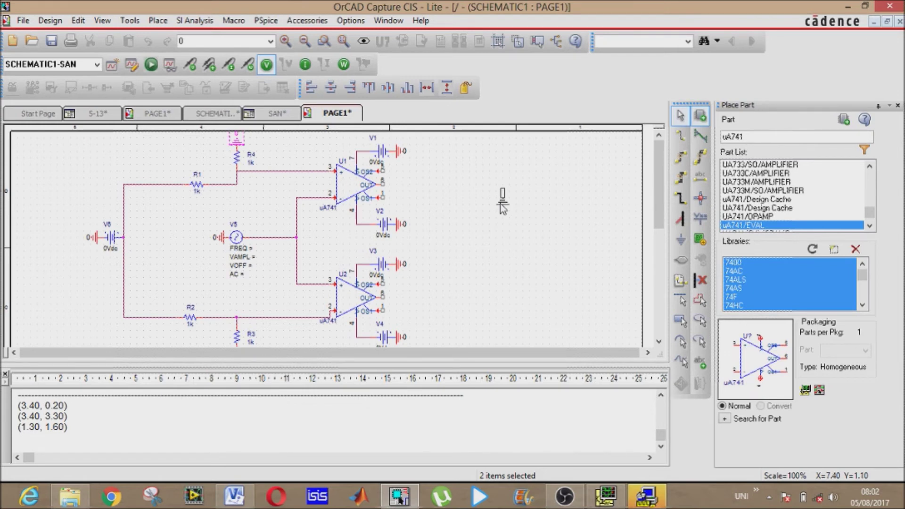
{"action": "key", "text": "Escape"}
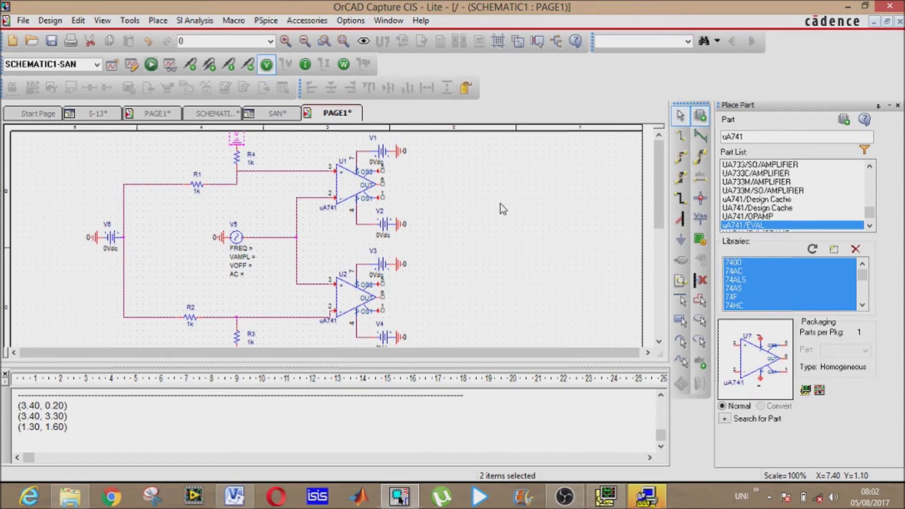
{"action": "left_click", "coordinate": [506, 218]}
Draw a wire from U1's output pin to U2's output pin, cornering right of both op-amps
{"action": "left_click", "coordinate": [680, 136]}
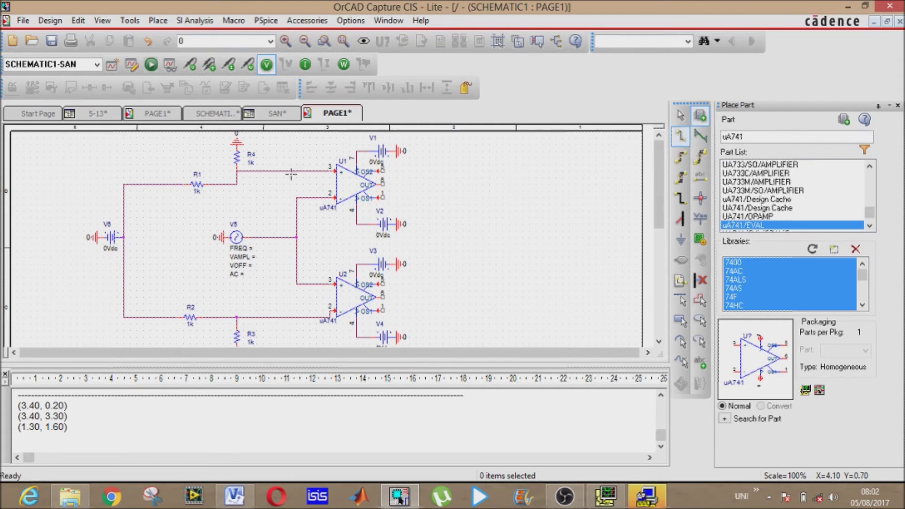
{"action": "left_click", "coordinate": [382, 184]}
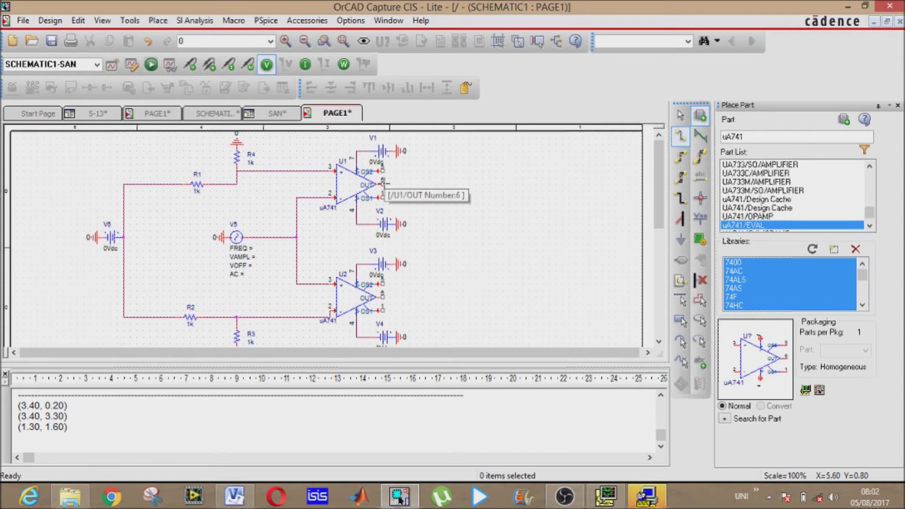
{"action": "left_click", "coordinate": [464, 298]}
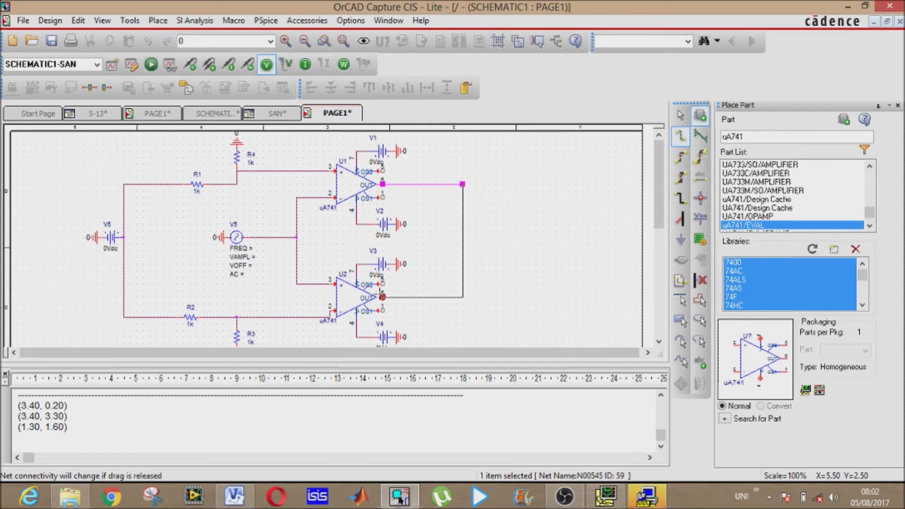
{"action": "left_click", "coordinate": [383, 296]}
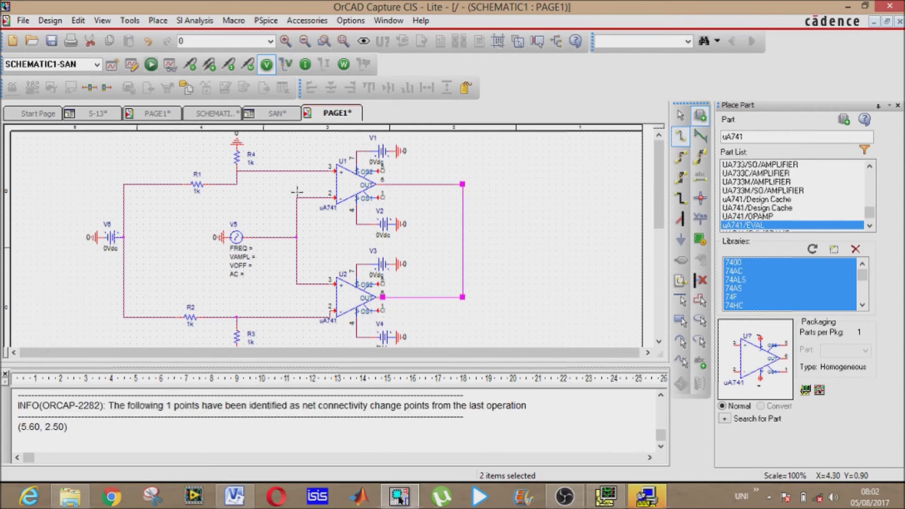
{"action": "key", "text": "Escape"}
{"action": "left_click", "coordinate": [411, 223]}
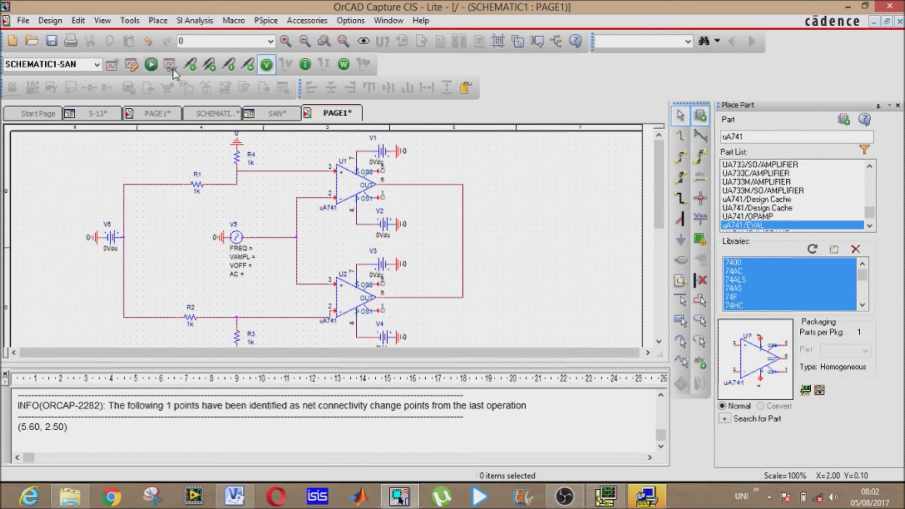
Place resistor R5 on the shared output wire
{"action": "left_click", "coordinate": [200, 41]}
{"action": "key", "text": "Return"}
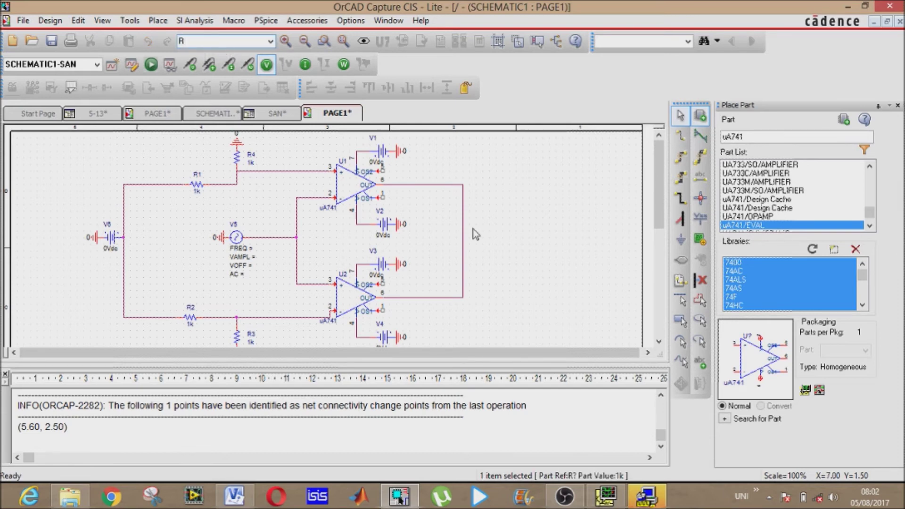
{"action": "left_click", "coordinate": [469, 257]}
{"action": "key", "text": "Escape"}
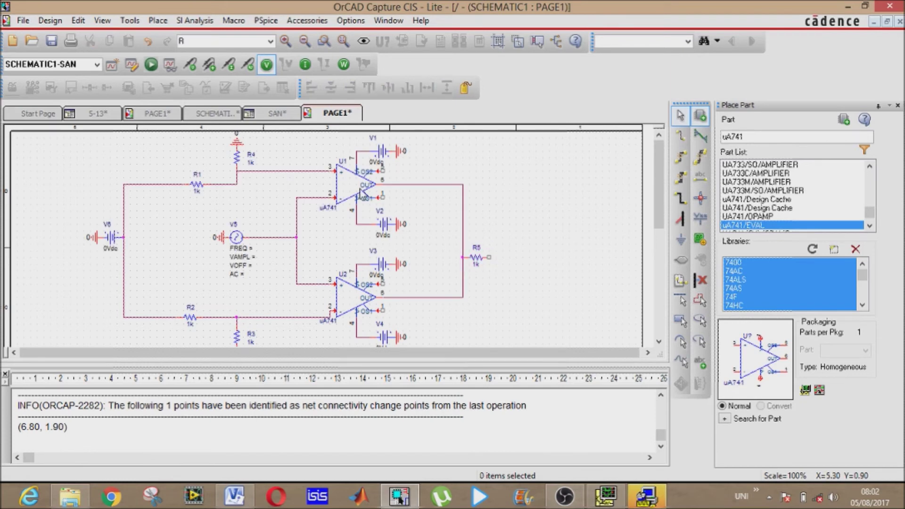
Copy V6's ground symbol, attach it to R5's right terminal, and move the 0 label clear
{"action": "left_click", "coordinate": [92, 241]}
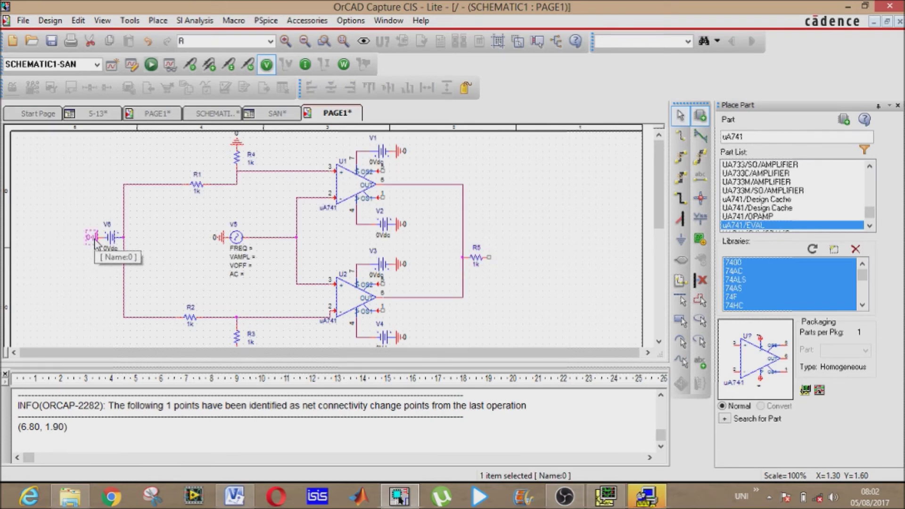
{"action": "left_click", "coordinate": [558, 244]}
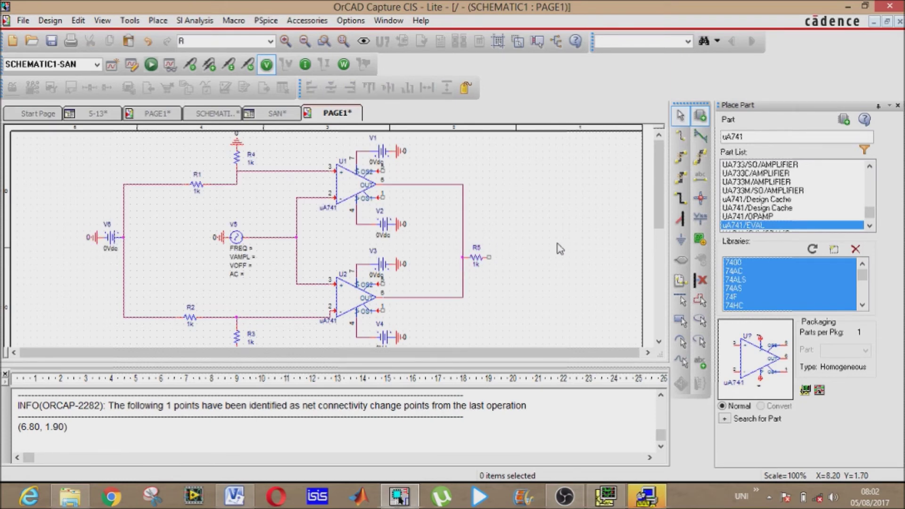
{"action": "key", "text": "ctrl+v"}
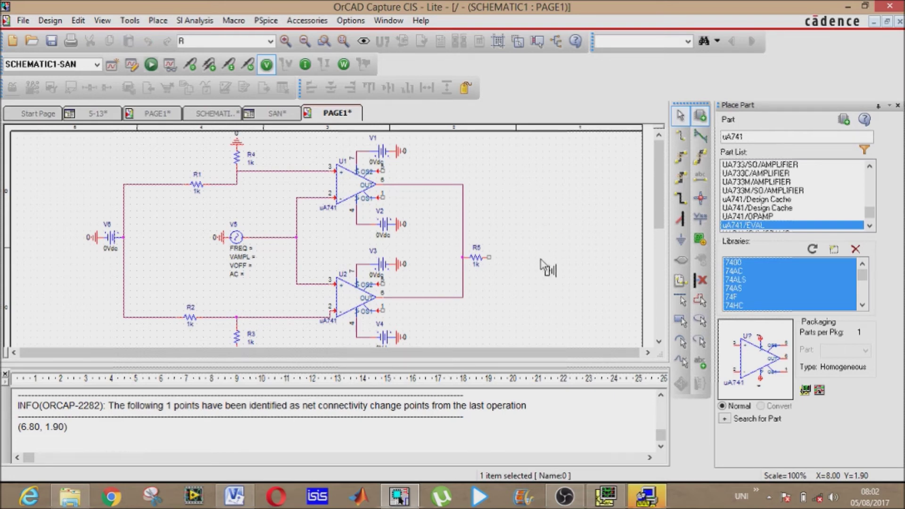
{"action": "left_click", "coordinate": [541, 261]}
{"action": "left_click_drag", "start_coordinate": [548, 266], "coordinate": [508, 258]}
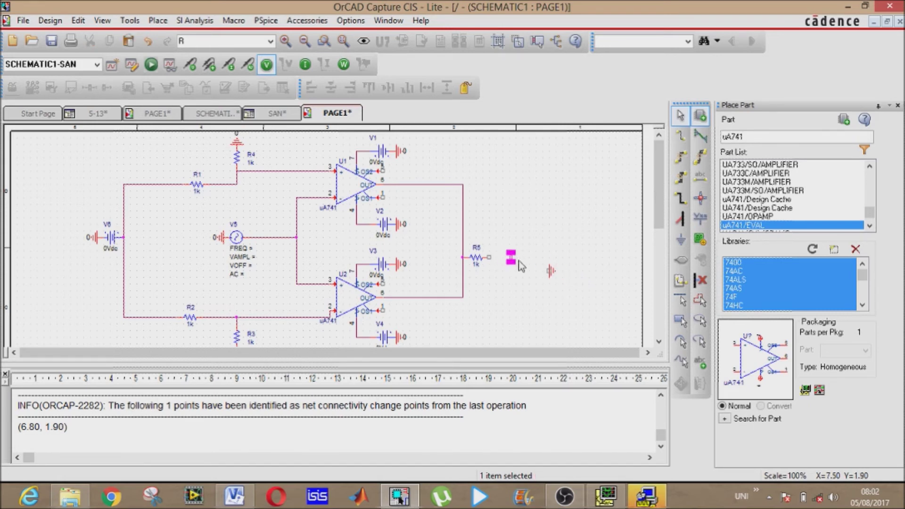
{"action": "left_click", "coordinate": [553, 273]}
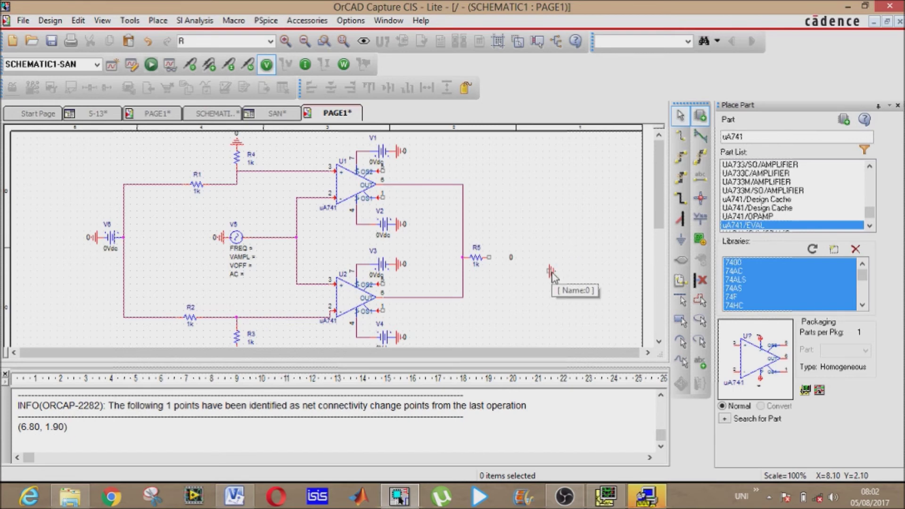
{"action": "left_click_drag", "start_coordinate": [552, 276], "coordinate": [493, 262]}
{"action": "left_click", "coordinate": [535, 212]}
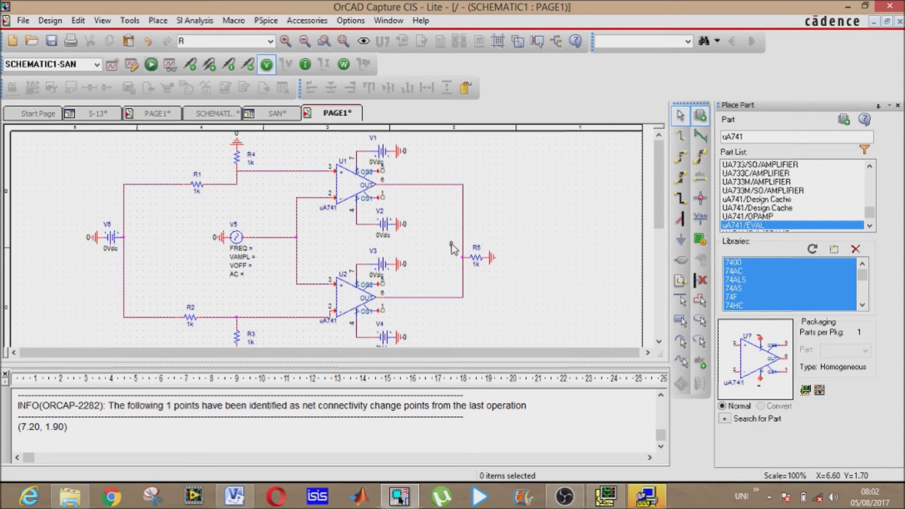
{"action": "left_click_drag", "start_coordinate": [451, 245], "coordinate": [511, 244]}
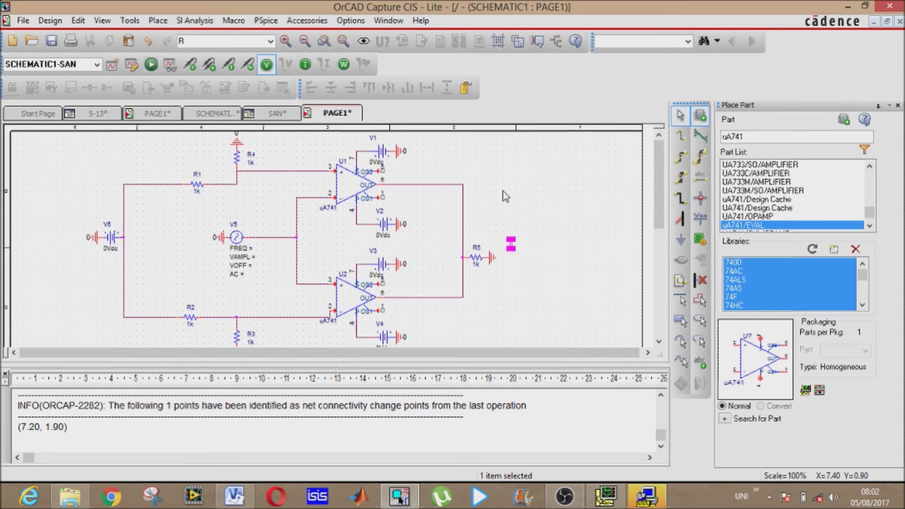
{"action": "left_click", "coordinate": [503, 191]}
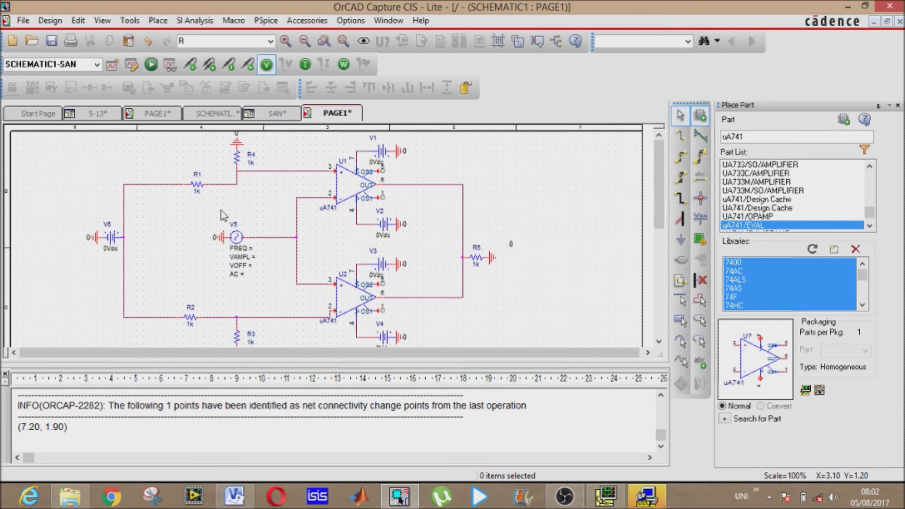
{"action": "double_click", "coordinate": [248, 253]}
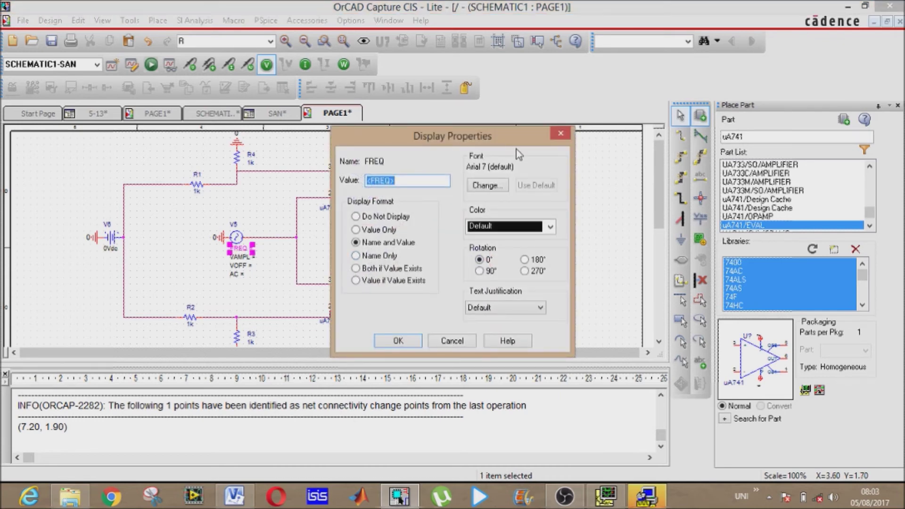
{"action": "left_click", "coordinate": [563, 132]}
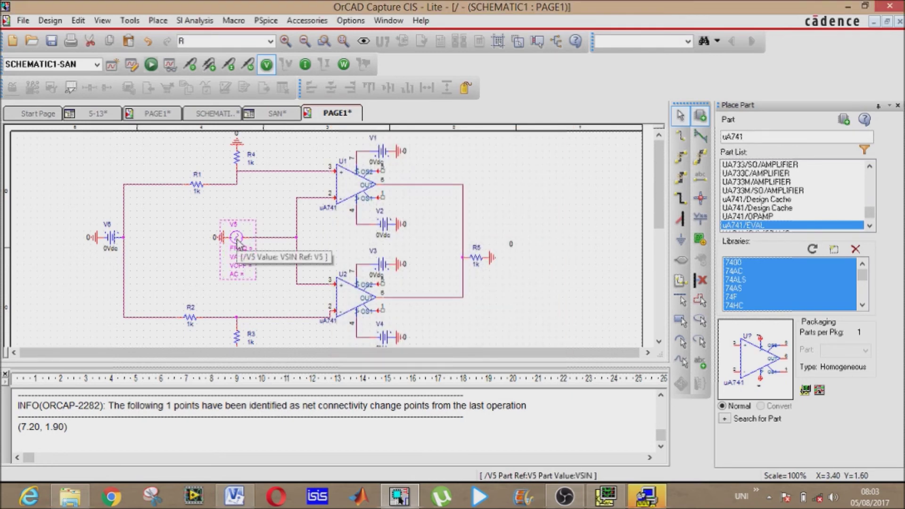
{"action": "key", "text": "Delete"}
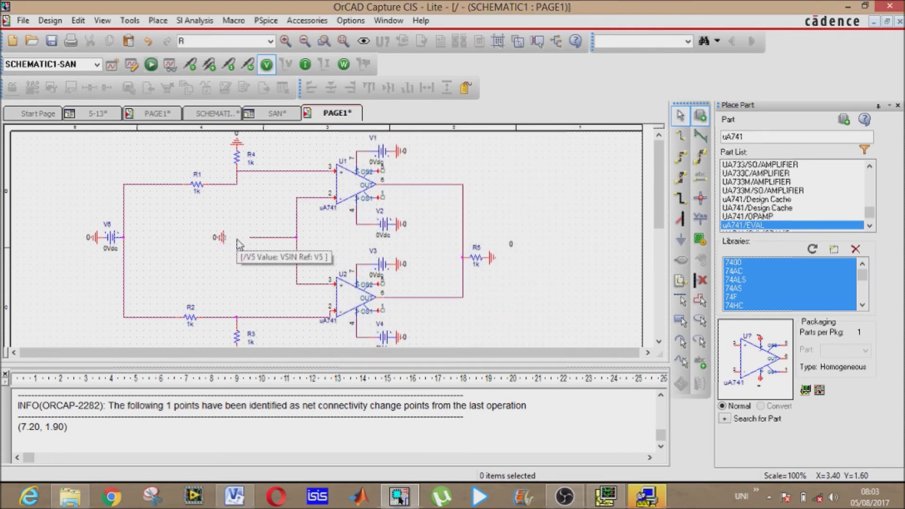
{"action": "left_click", "coordinate": [166, 20]}
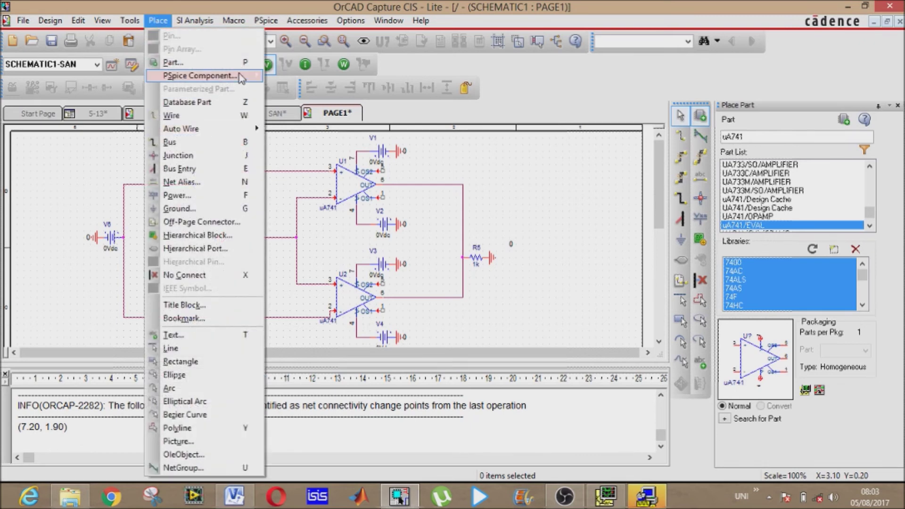
Place VSIN source V7 on the op-amp input wire and attach a ground to its bottom pin
{"action": "mouse_move", "coordinate": [242, 77]}
{"action": "mouse_move", "coordinate": [359, 186]}
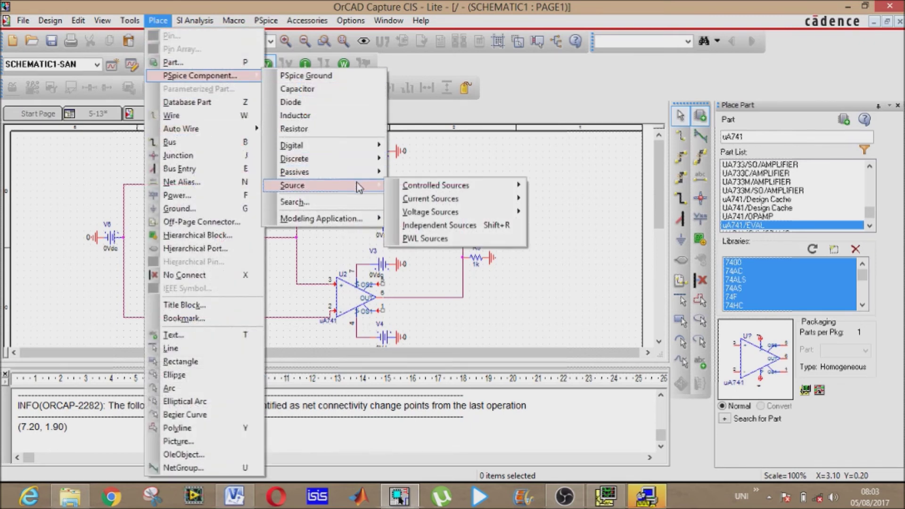
{"action": "mouse_move", "coordinate": [466, 214]}
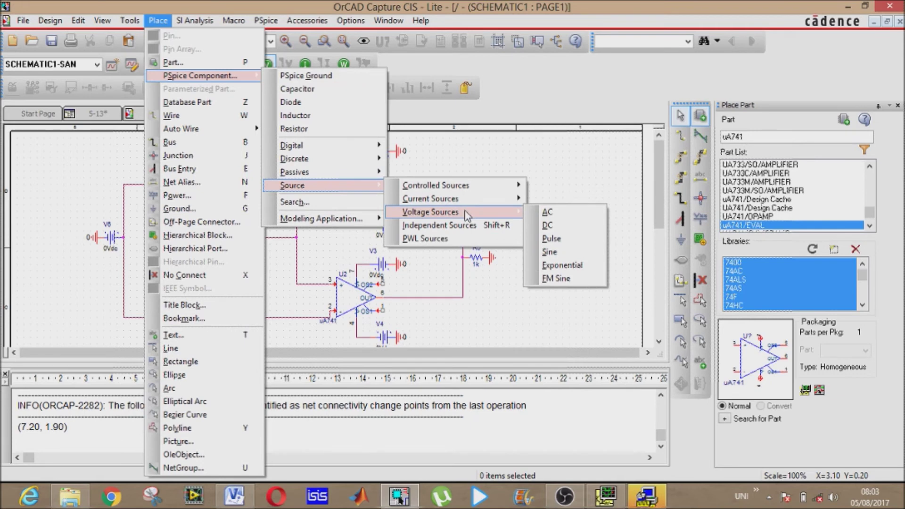
{"action": "left_click", "coordinate": [550, 251]}
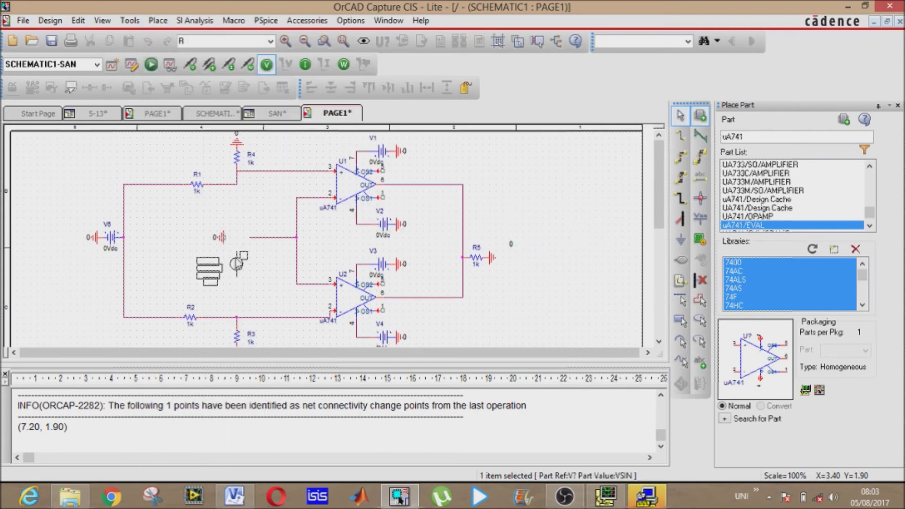
{"action": "left_click", "coordinate": [250, 243]}
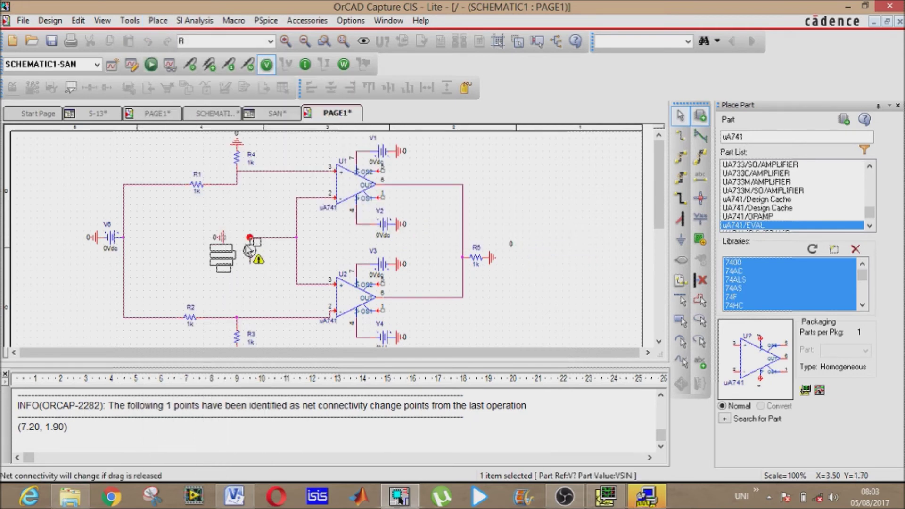
{"action": "key", "text": "Escape"}
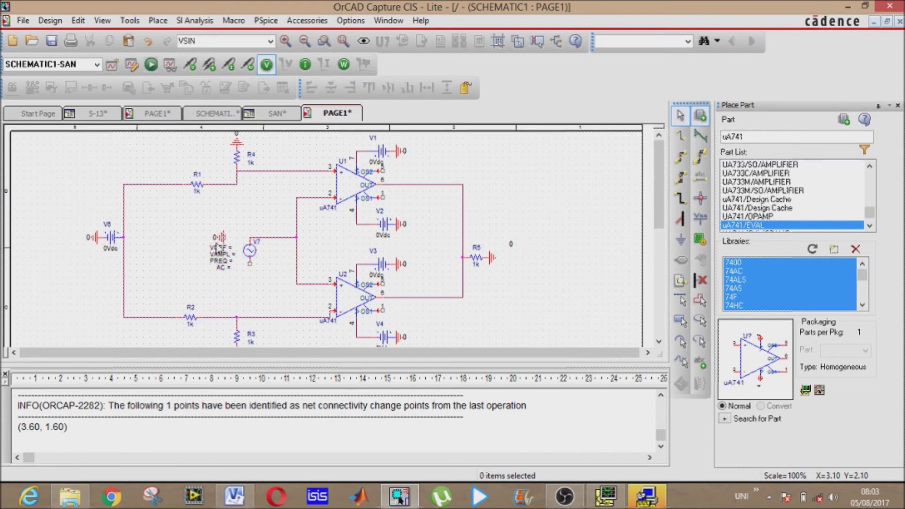
{"action": "left_click", "coordinate": [218, 238]}
{"action": "left_click_drag", "start_coordinate": [219, 238], "coordinate": [250, 267]}
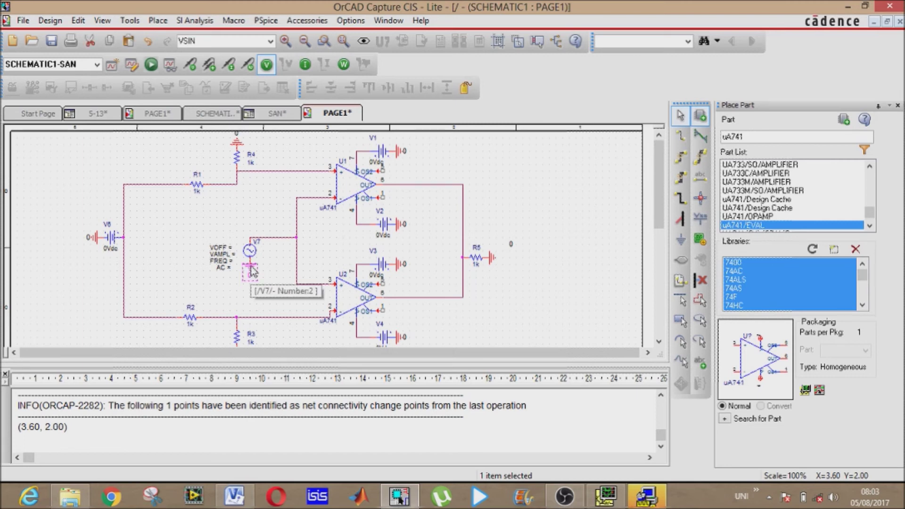
{"action": "left_click", "coordinate": [278, 249]}
Enter VOFF 0, VAMPL 5 and FREQ 100 on V7's property labels
{"action": "double_click", "coordinate": [220, 249]}
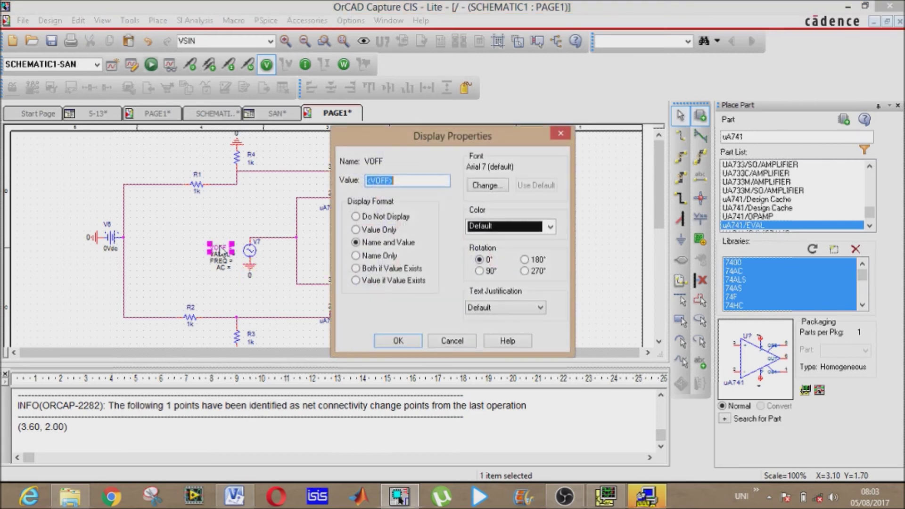
{"action": "type", "text": "0"}
{"action": "key", "text": "Return"}
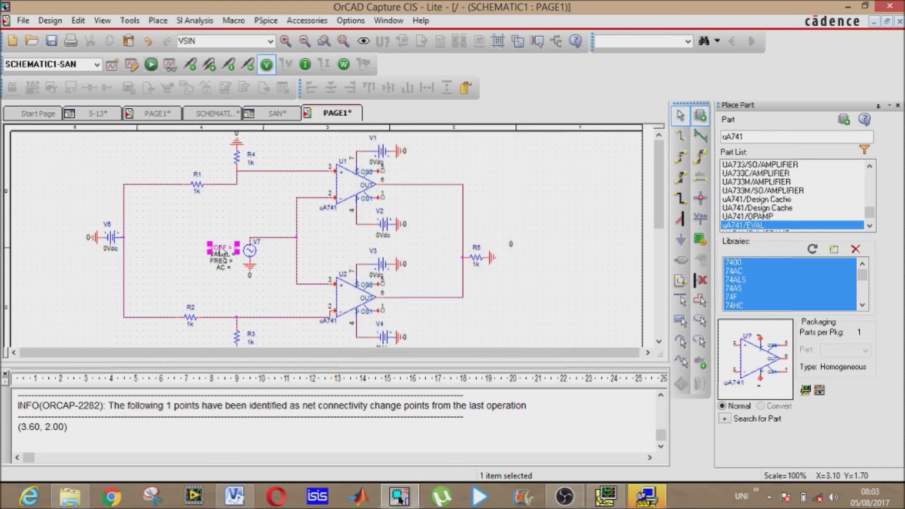
{"action": "double_click", "coordinate": [220, 258]}
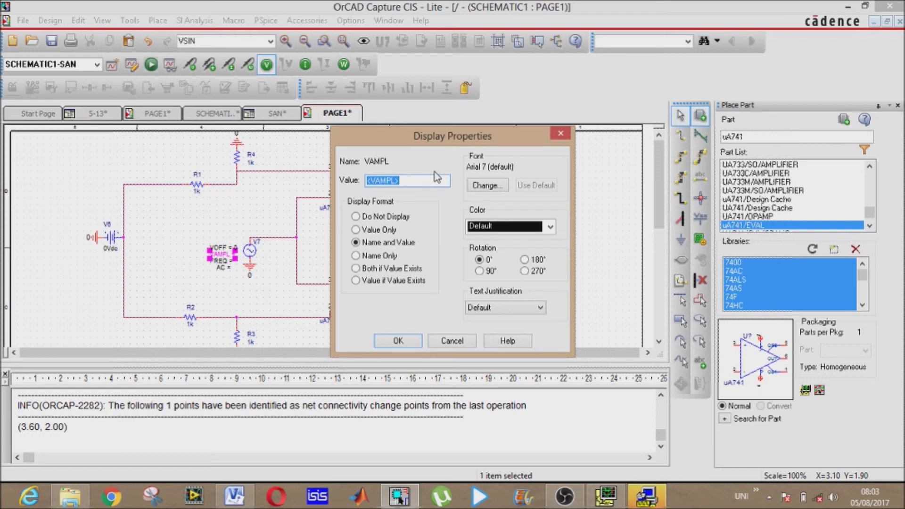
{"action": "type", "text": "1"}
{"action": "key", "text": "Return"}
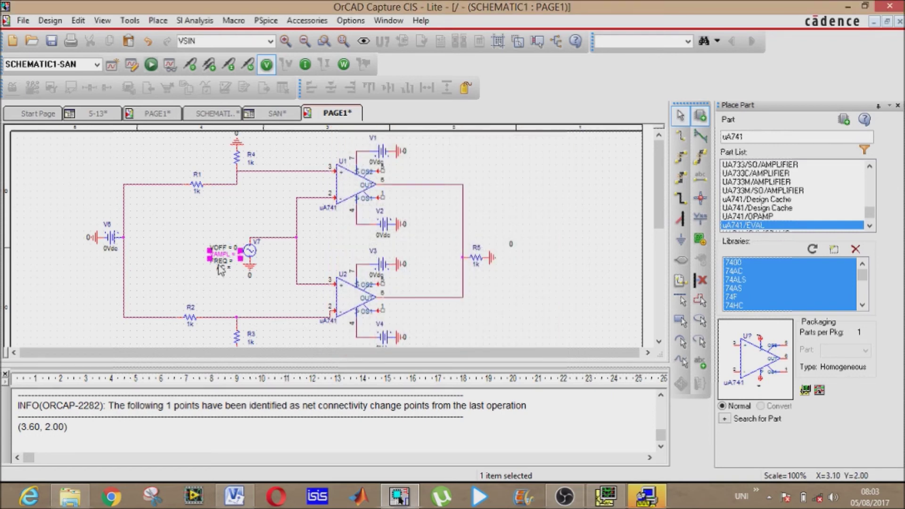
{"action": "double_click", "coordinate": [224, 263]}
{"action": "type", "text": "100"}
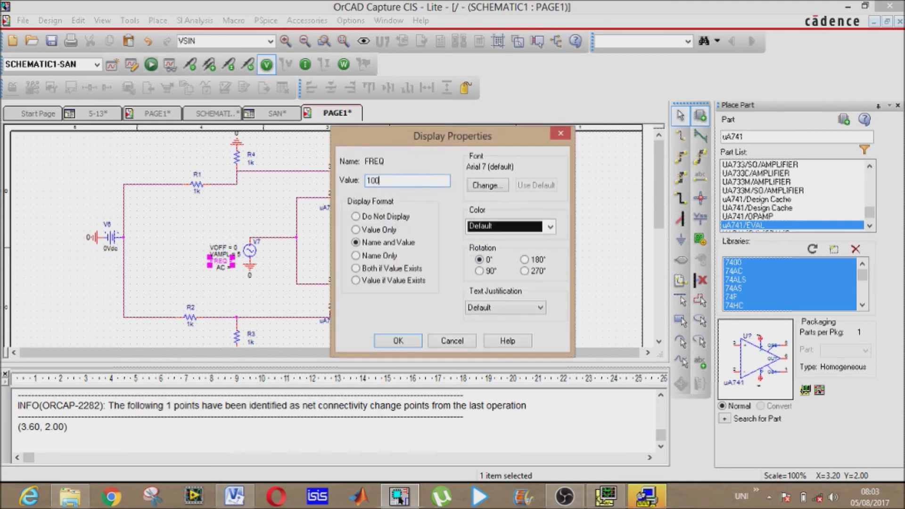
{"action": "key", "text": "Return"}
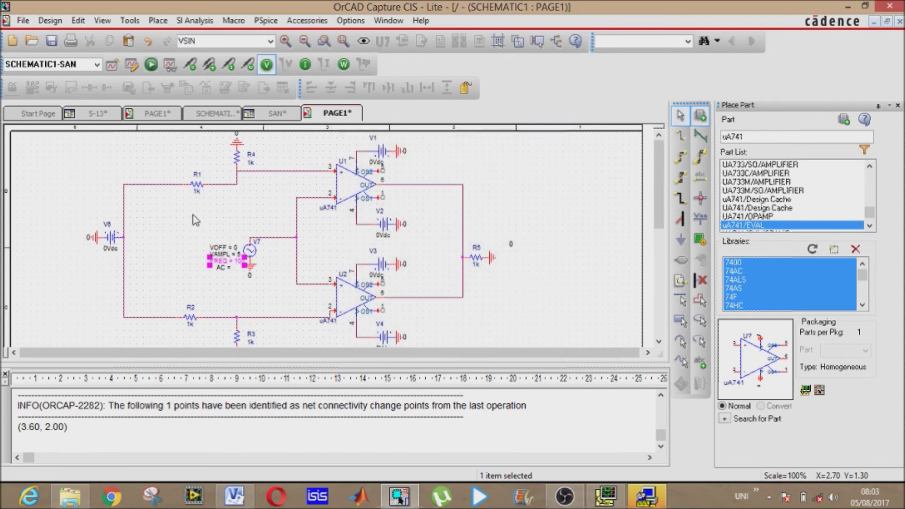
{"action": "left_click", "coordinate": [197, 213]}
Change the resistor values to R1 = 6.2k, R3 = 5k and R2 = 10k
{"action": "double_click", "coordinate": [197, 191]}
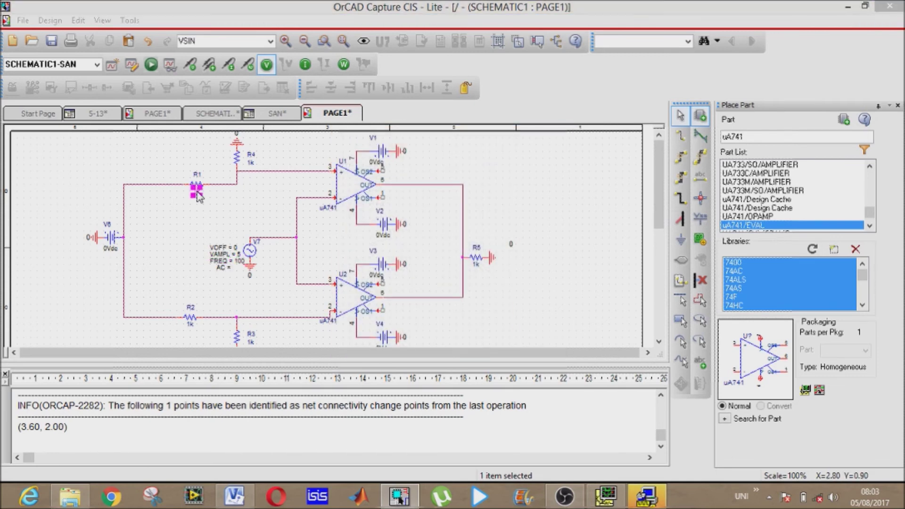
{"action": "type", "text": "6.2k"}
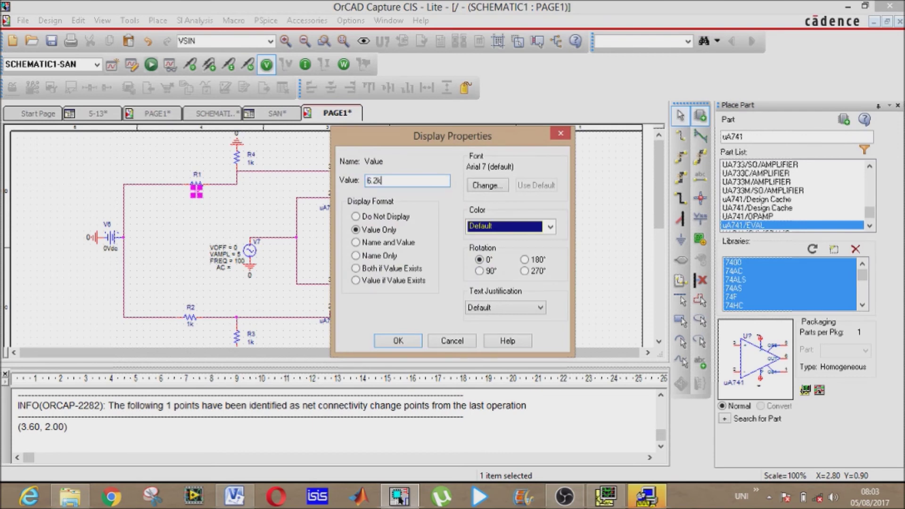
{"action": "key", "text": "Return"}
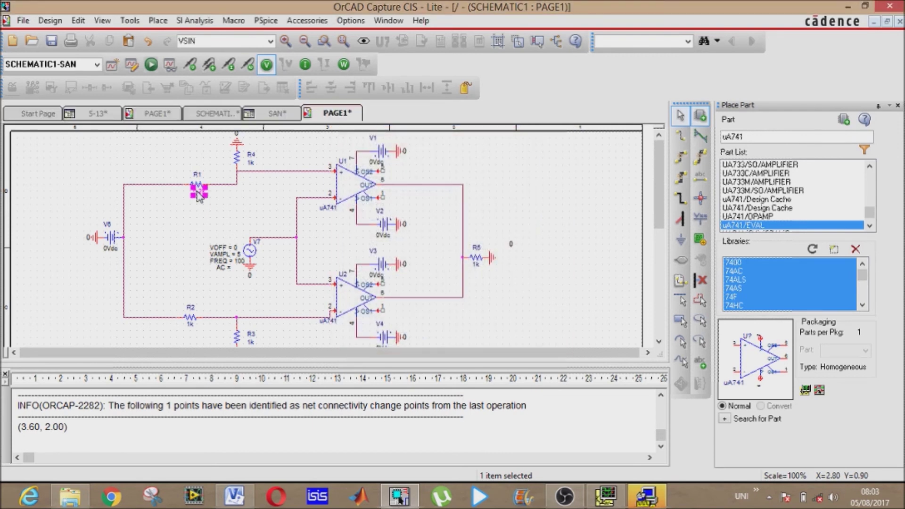
{"action": "double_click", "coordinate": [251, 342]}
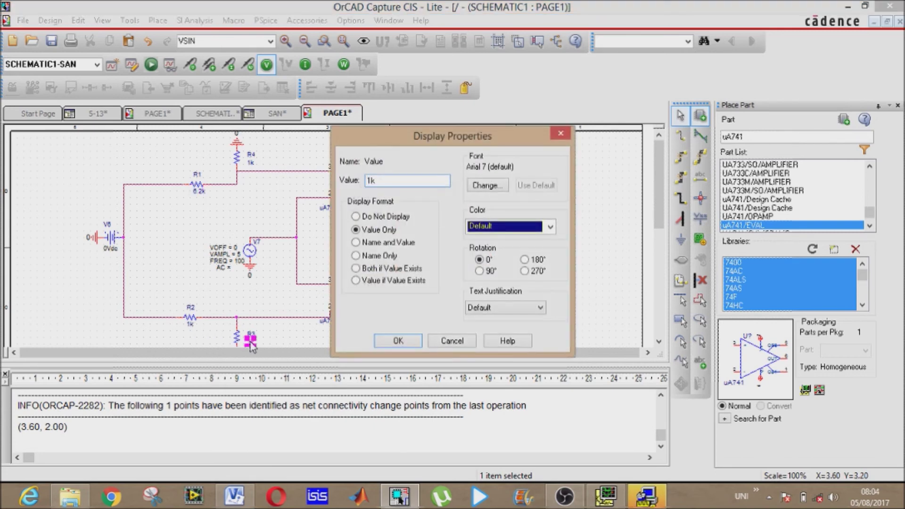
{"action": "type", "text": "5k"}
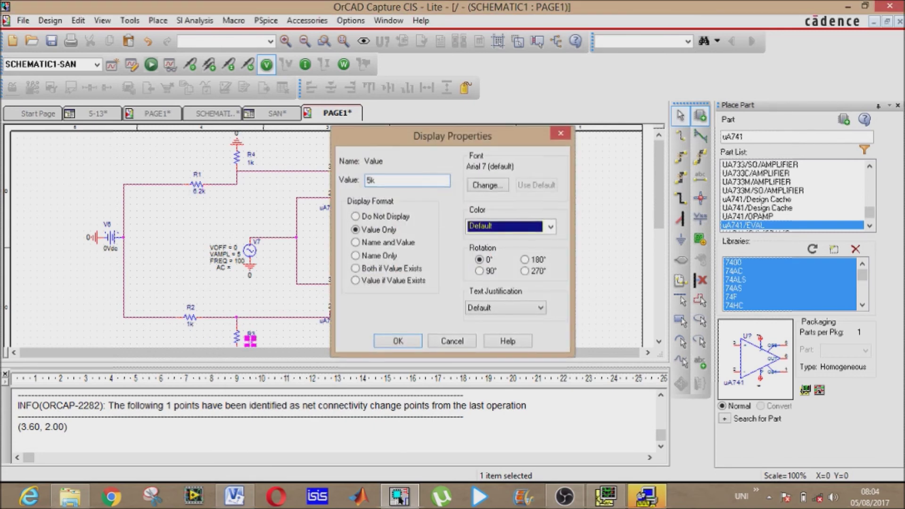
{"action": "key", "text": "Return"}
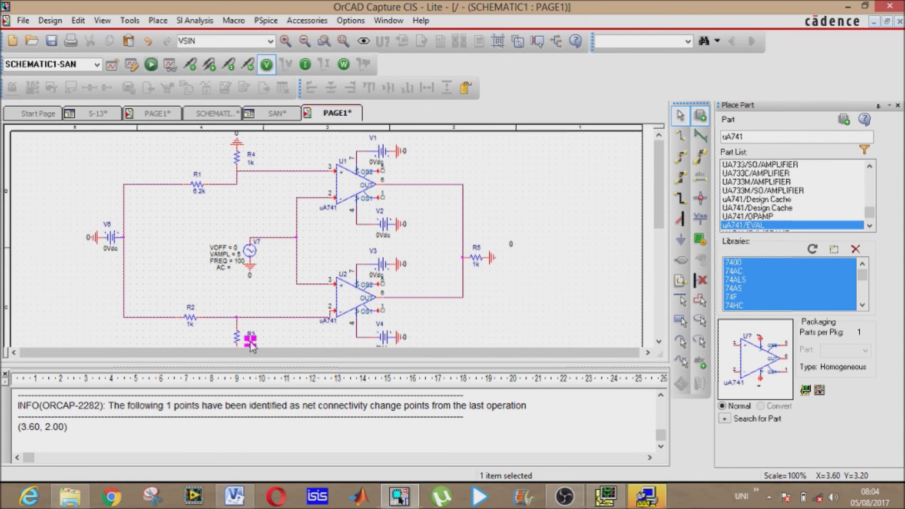
{"action": "double_click", "coordinate": [190, 325]}
{"action": "type", "text": "10k"}
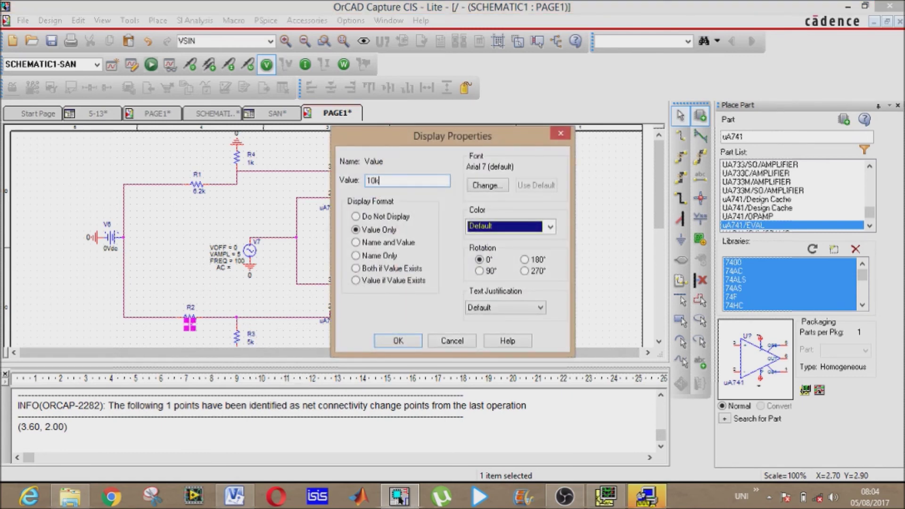
{"action": "key", "text": "Return"}
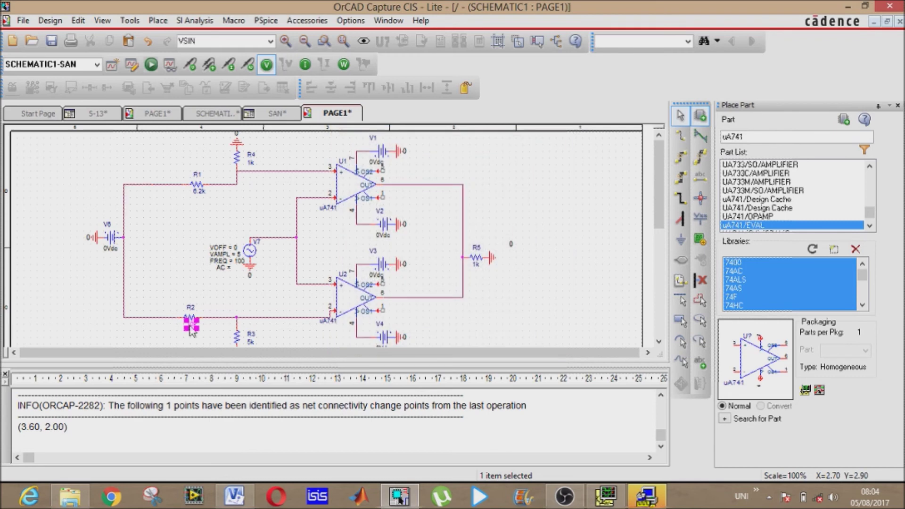
{"action": "left_click", "coordinate": [263, 338]}
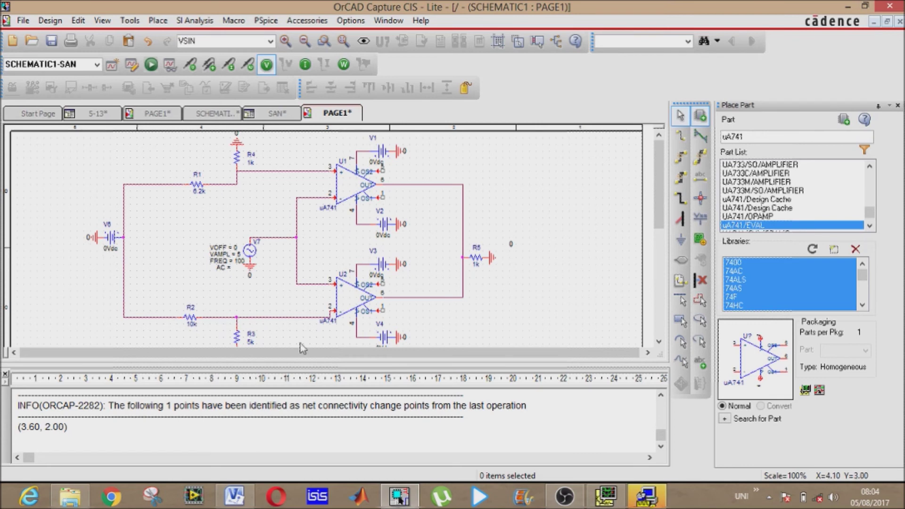
Change V6's DC value from 0Vdc to 12Vdc
{"action": "double_click", "coordinate": [106, 251]}
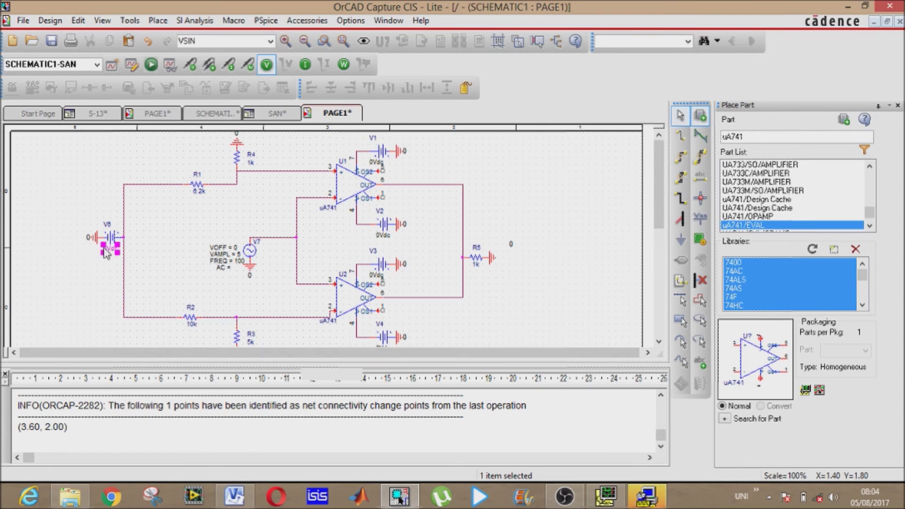
{"action": "key", "text": "Right"}
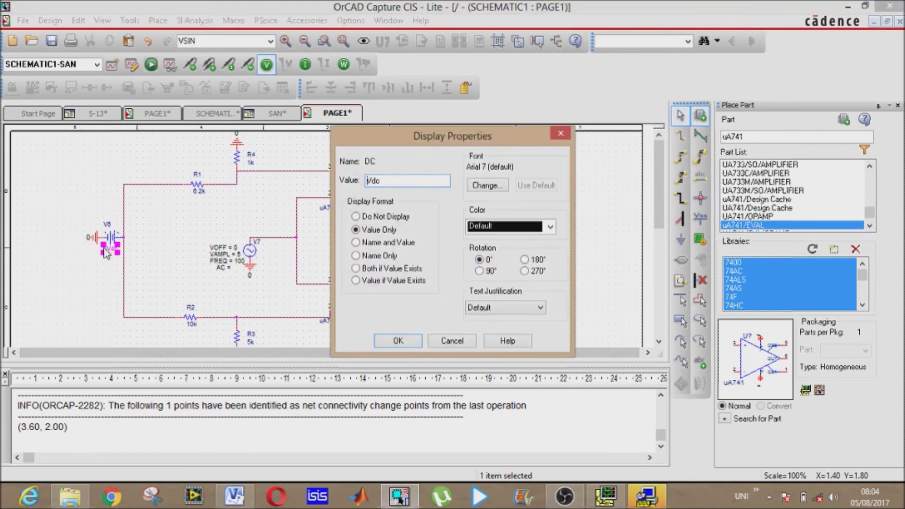
{"action": "type", "text": "12"}
{"action": "key", "text": "Return"}
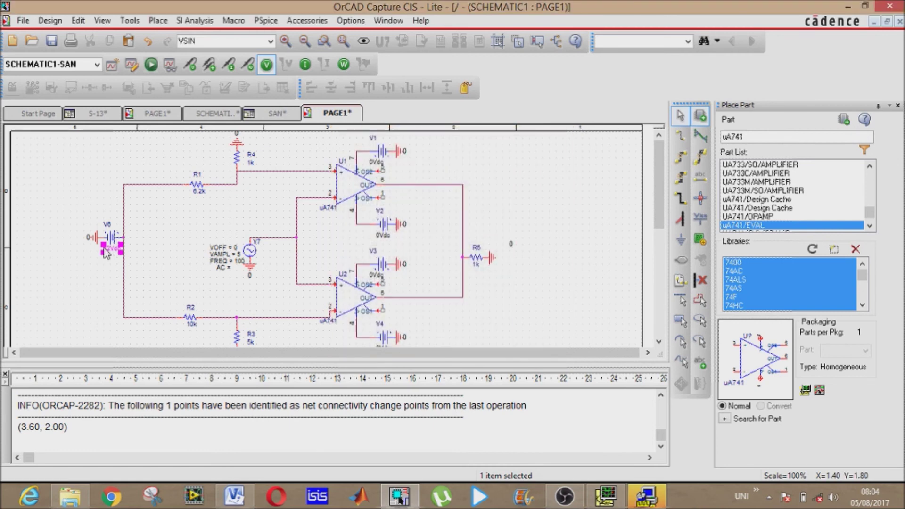
{"action": "left_click", "coordinate": [62, 277]}
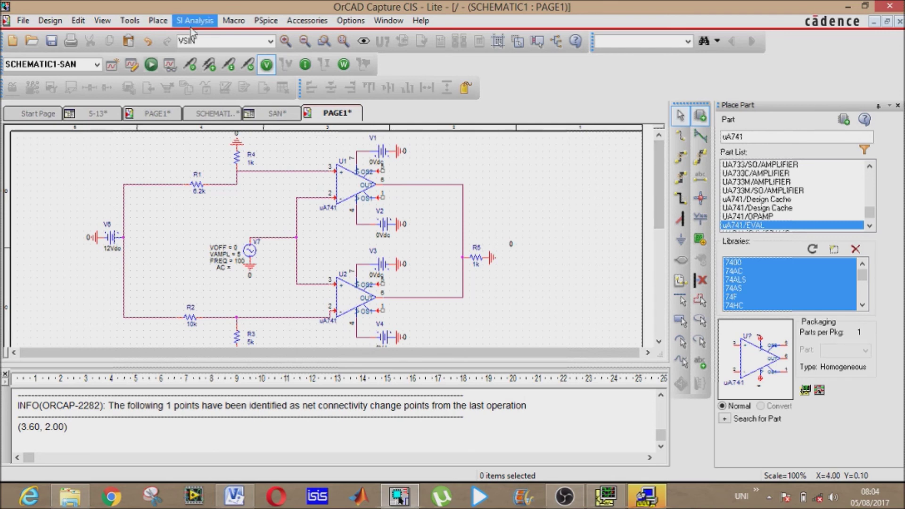
Add voltage probes, set a 100m transient run with 100u maximum step, and show bias voltages
{"action": "left_click", "coordinate": [190, 64]}
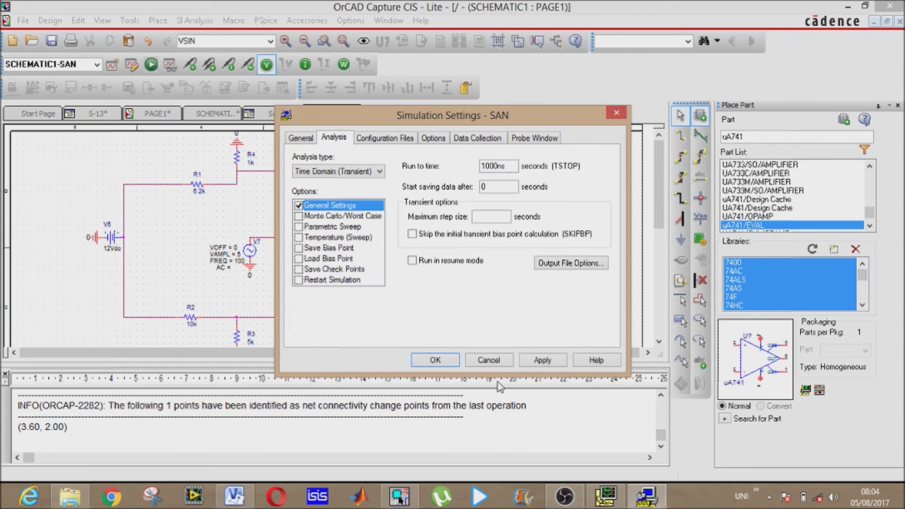
{"action": "left_click", "coordinate": [492, 364]}
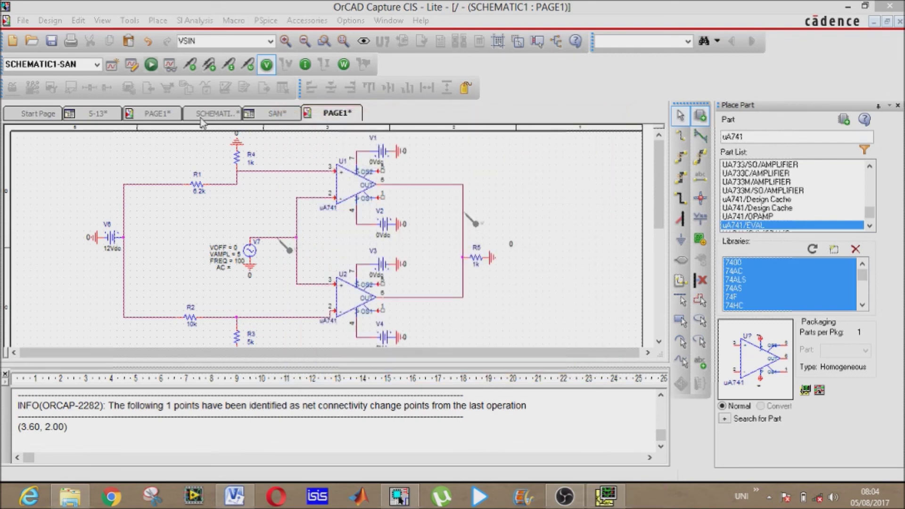
{"action": "left_click", "coordinate": [131, 65]}
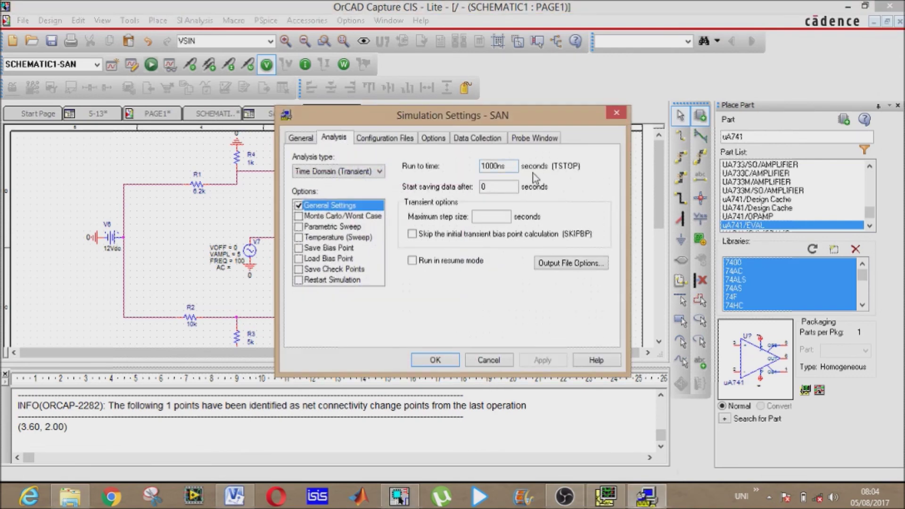
{"action": "double_click", "coordinate": [501, 166]}
{"action": "type", "text": "100u"}
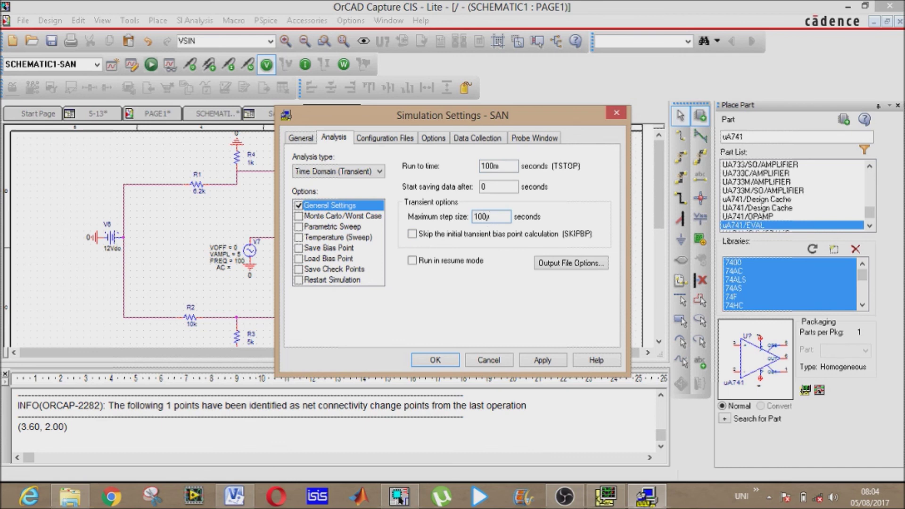
{"action": "key", "text": "Return"}
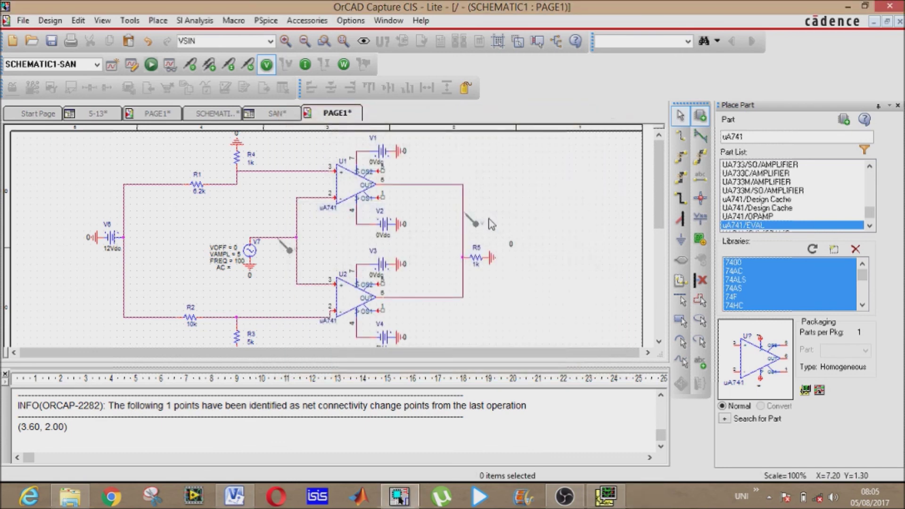
{"action": "key", "text": "F11"}
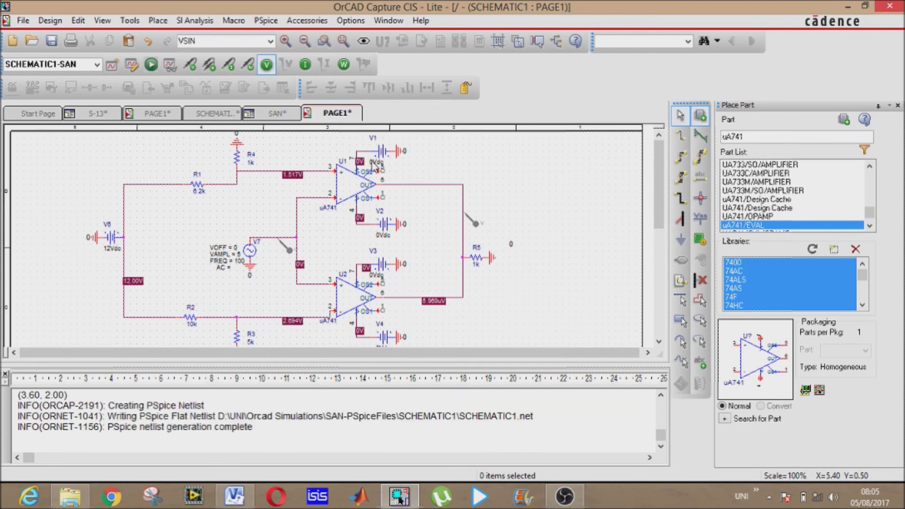
Change V1 and V2 supply values from 0Vdc to 10Vdc
{"action": "double_click", "coordinate": [374, 163]}
{"action": "left_click", "coordinate": [423, 182]}
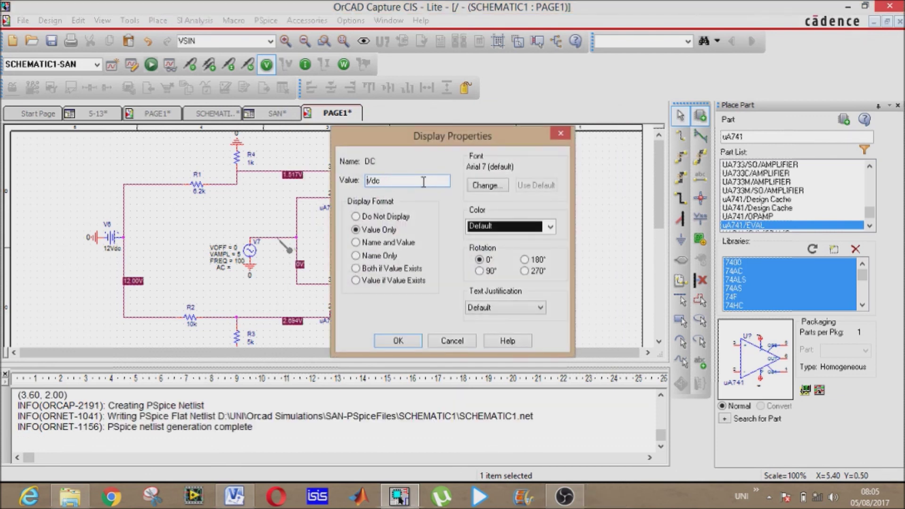
{"action": "type", "text": "10"}
{"action": "key", "text": "Return"}
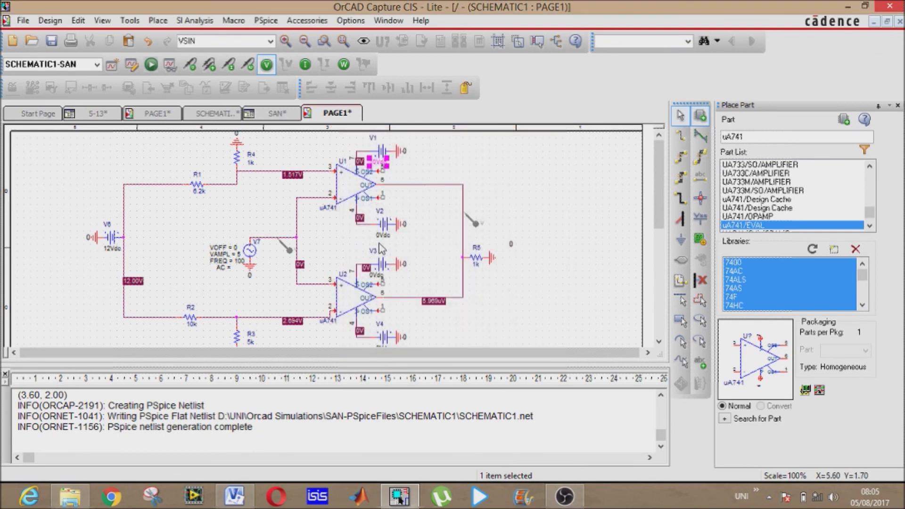
{"action": "double_click", "coordinate": [379, 237]}
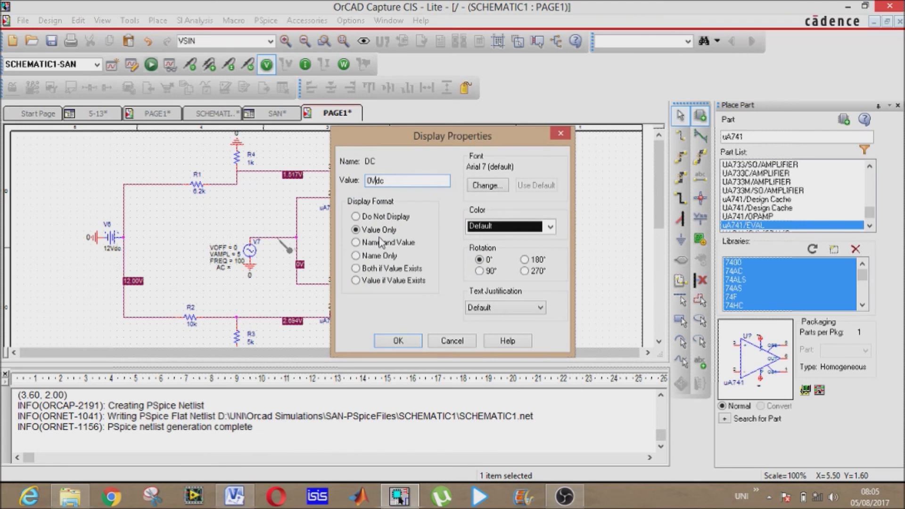
{"action": "type", "text": "1"}
{"action": "key", "text": "Return"}
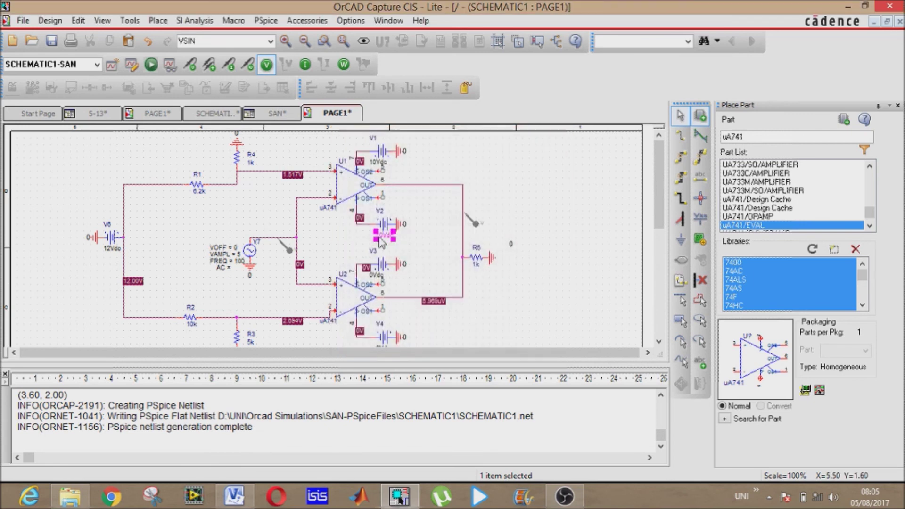
Change V3 and V4 supply values to 10Vdc
{"action": "double_click", "coordinate": [373, 277]}
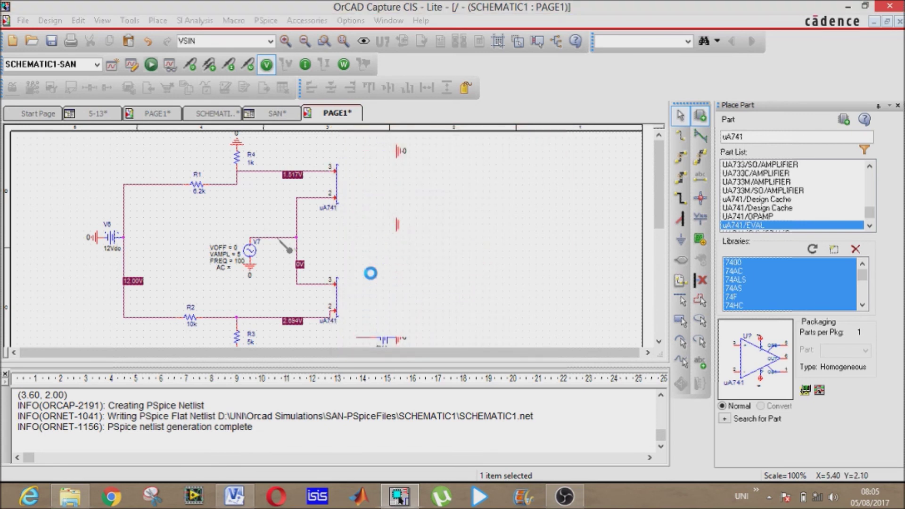
{"action": "type", "text": "10Vdc"}
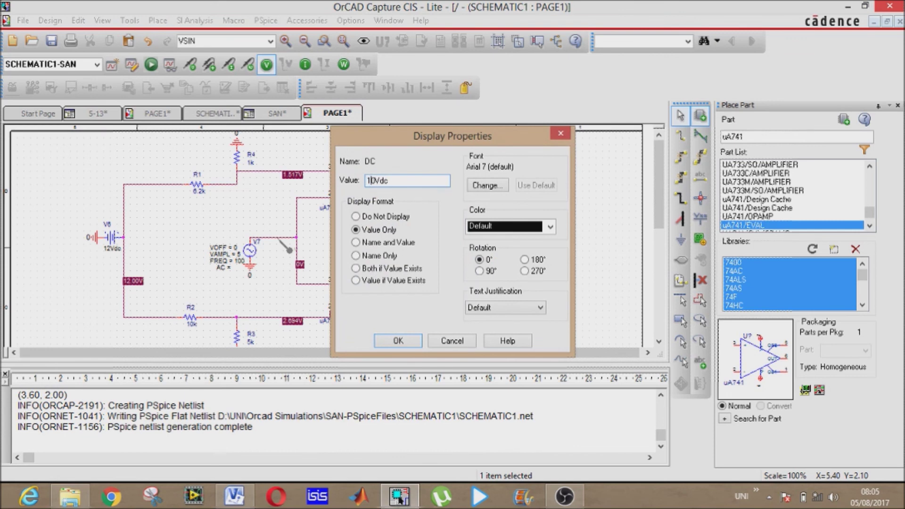
{"action": "key", "text": "Return"}
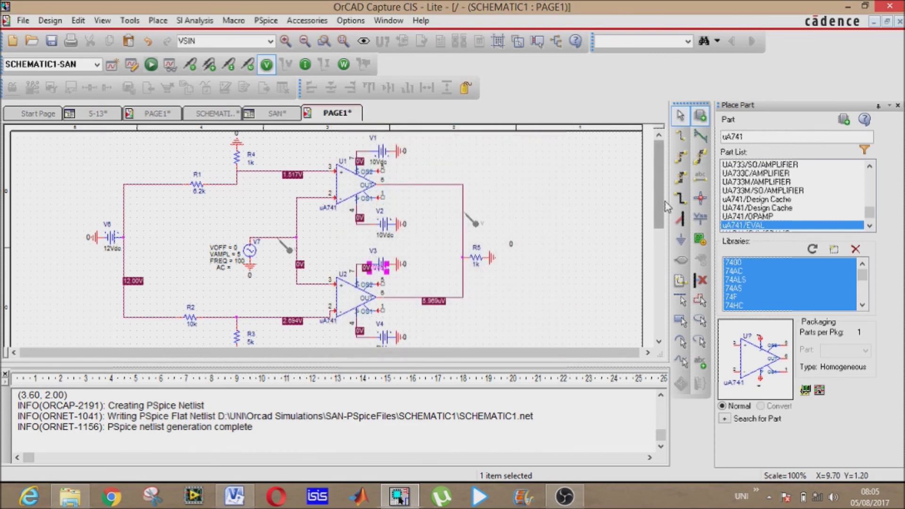
{"action": "left_click_drag", "start_coordinate": [657, 194], "coordinate": [657, 230]}
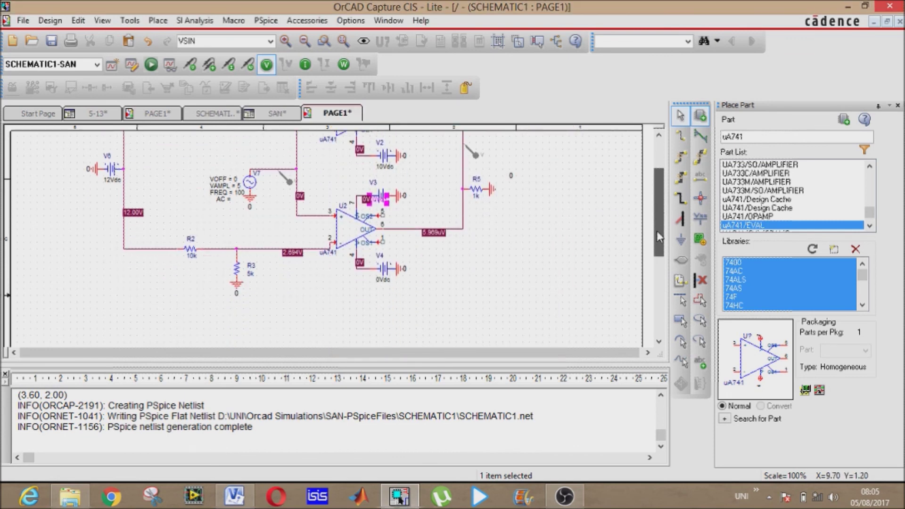
{"action": "double_click", "coordinate": [379, 283]}
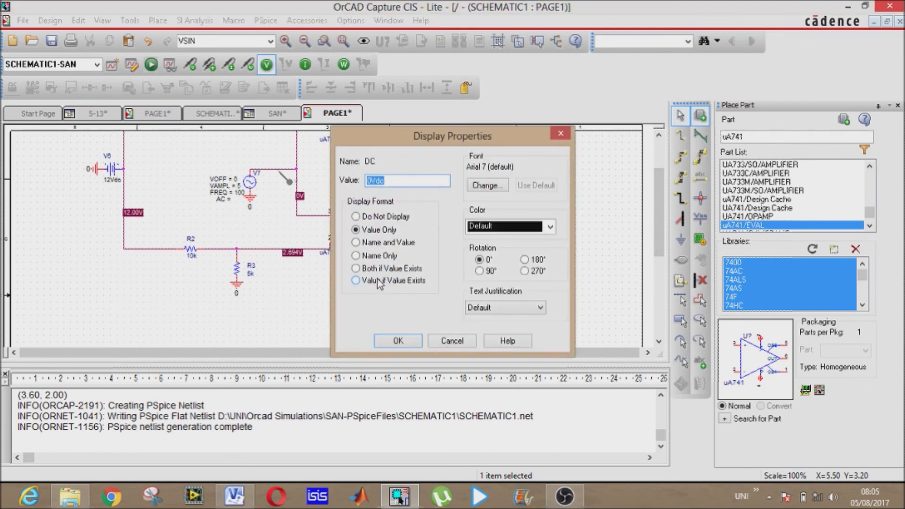
{"action": "type", "text": "10"}
{"action": "key", "text": "Return"}
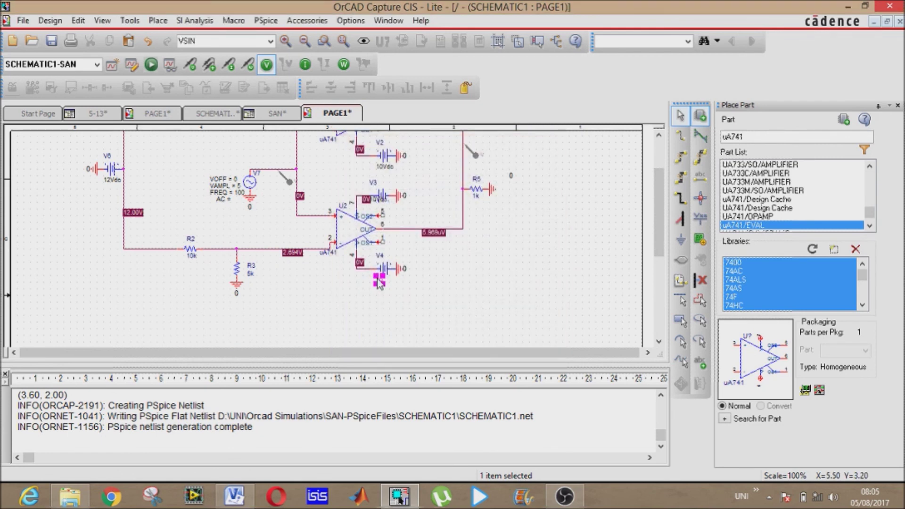
{"action": "left_click", "coordinate": [488, 299]}
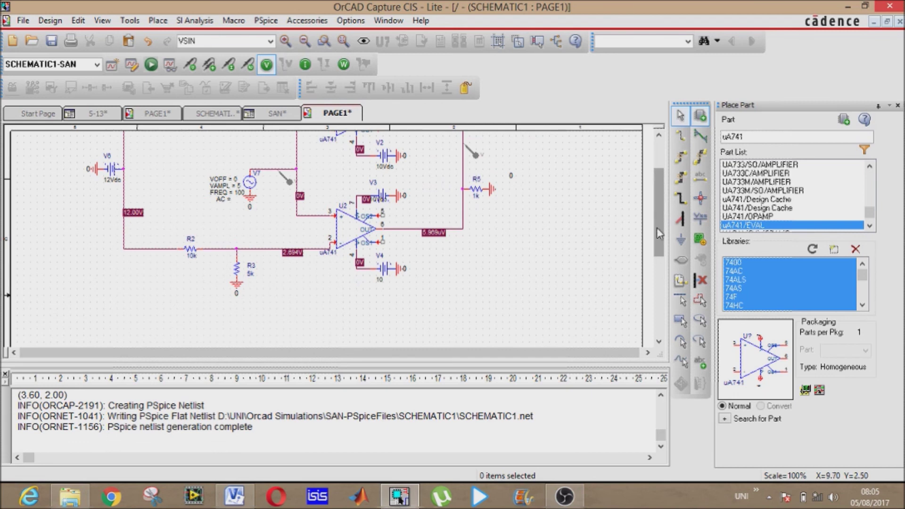
{"action": "left_click_drag", "start_coordinate": [657, 227], "coordinate": [657, 200]}
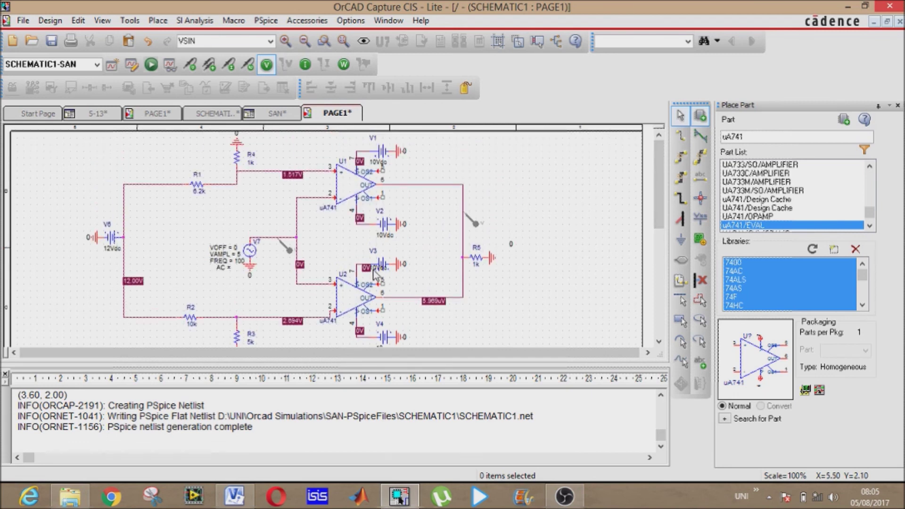
Run PSpice, check the V(U2:+) sine and V(R5:1) pulse traces, then minimize PSpice
{"action": "left_click", "coordinate": [151, 66]}
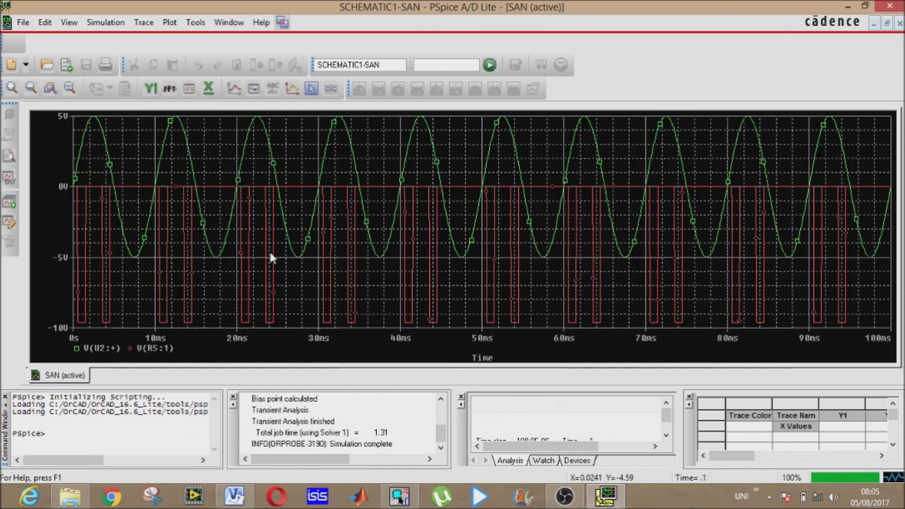
{"action": "left_click", "coordinate": [847, 6]}
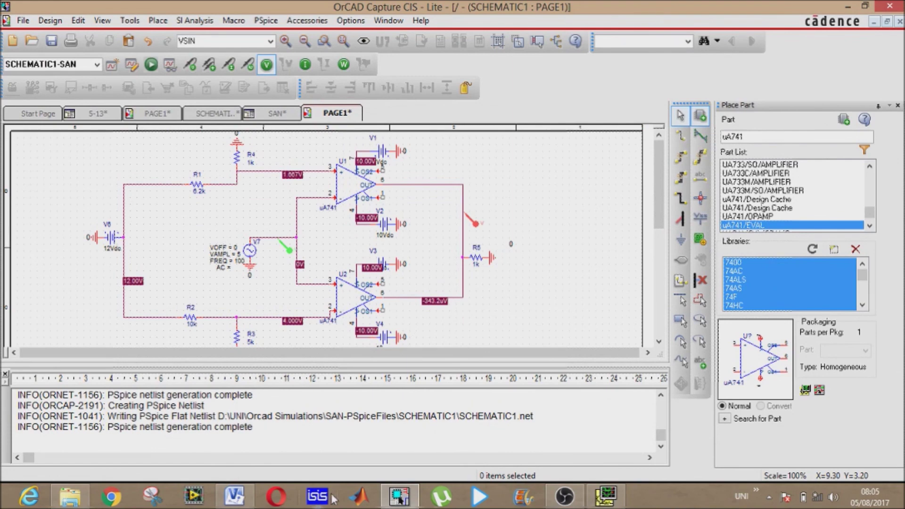
{"action": "left_click", "coordinate": [565, 498]}
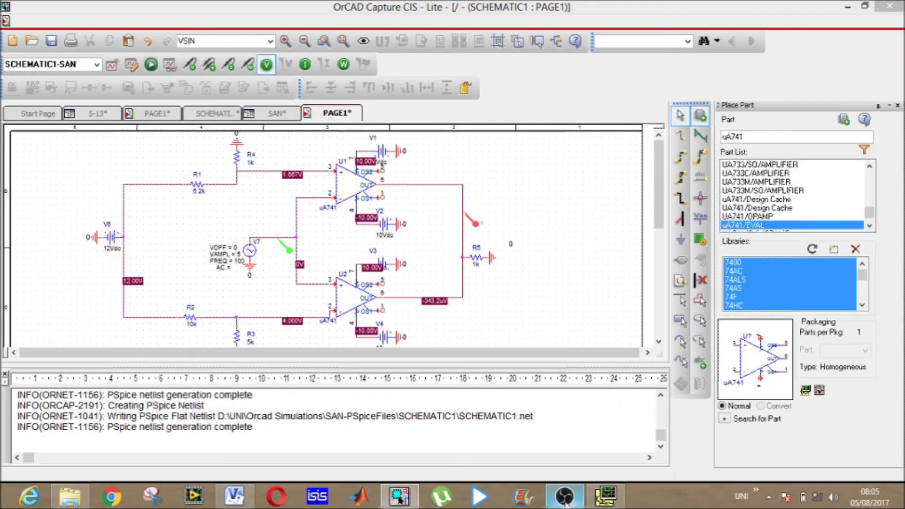